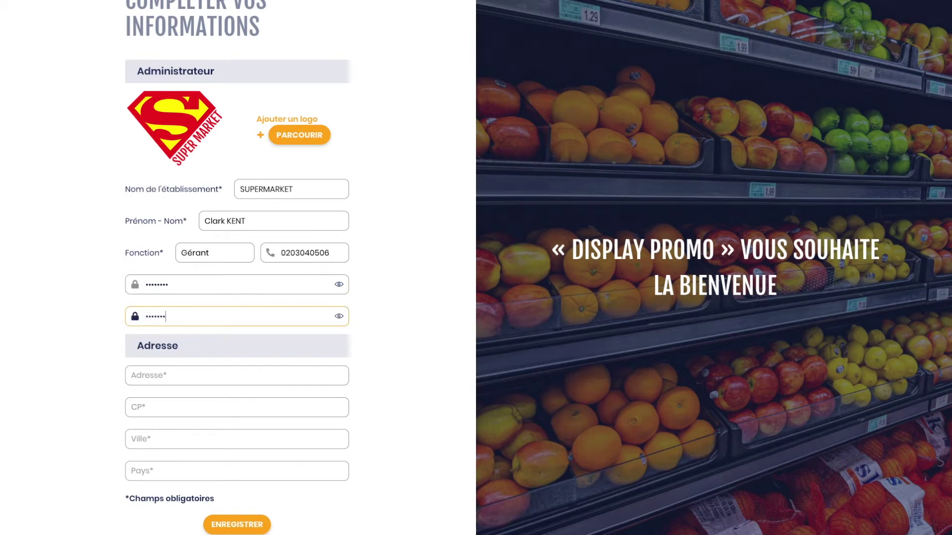
# Step: Autofill the store's street address, postal code and town in the registration form
pyautogui.click(219, 376)
pyautogui.click(200, 394)
pyautogui.click(180, 414)
pyautogui.click(144, 424)
pyautogui.click(171, 440)
pyautogui.click(188, 456)
# Step: Set the country to France, submit the registration, and decline saving the login
pyautogui.click(208, 475)
pyautogui.click(208, 485)
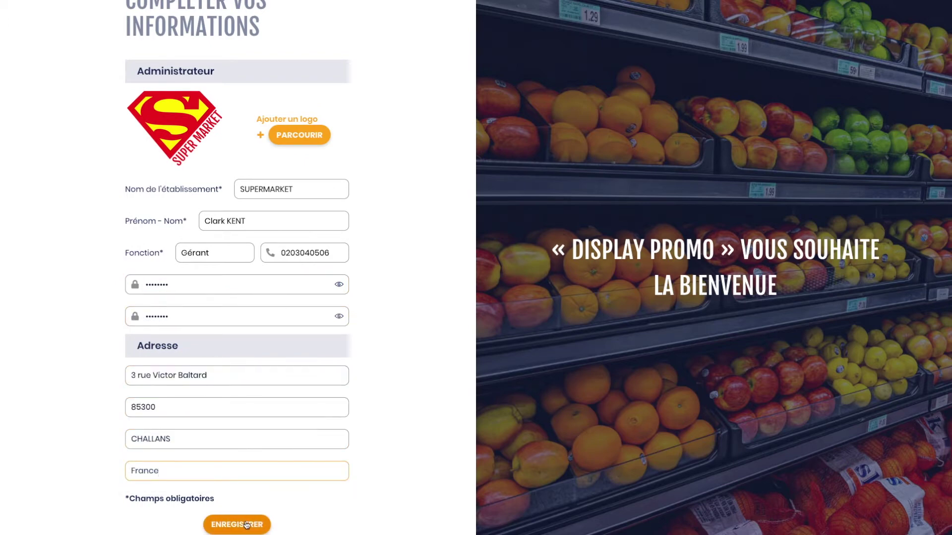
pyautogui.click(246, 526)
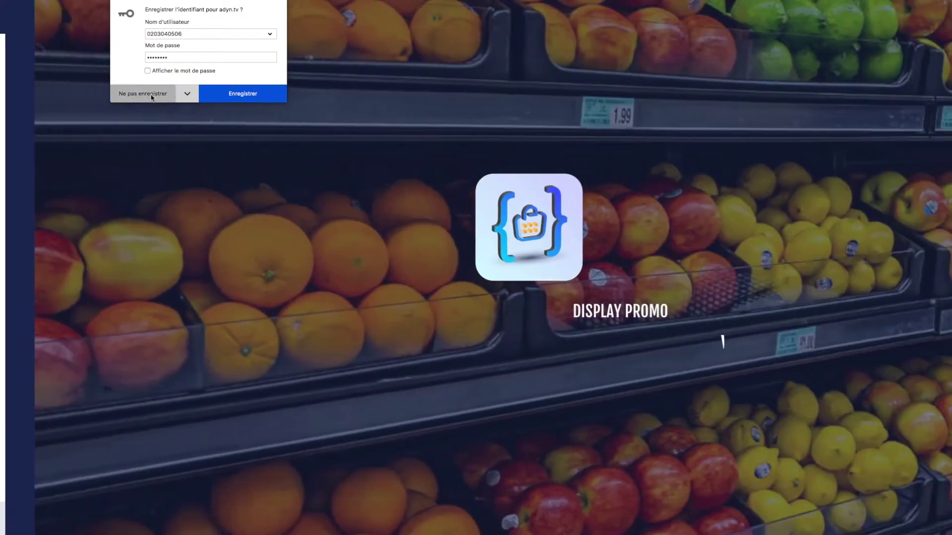
pyautogui.click(153, 96)
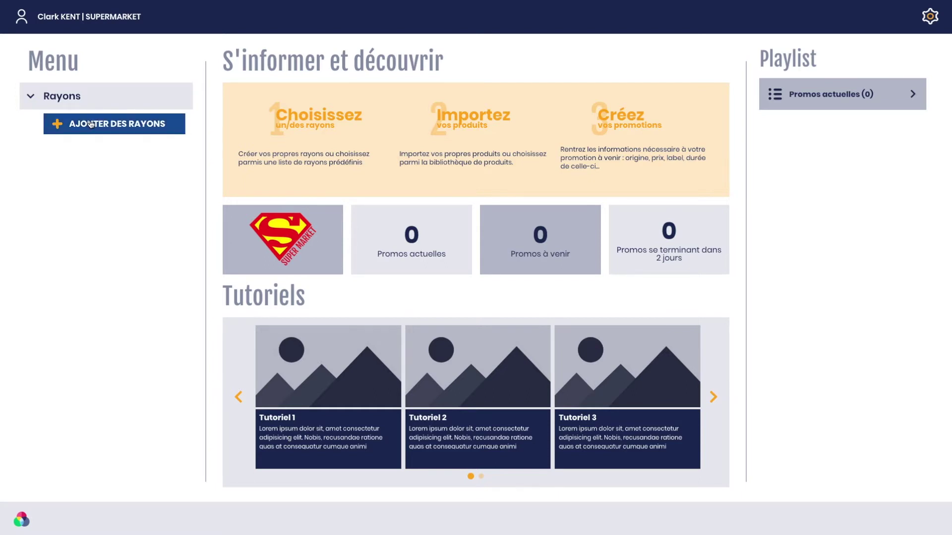
# Step: Add the Boulangerie, Boucherie and Fromagerie aisle templates and save them
pyautogui.click(128, 126)
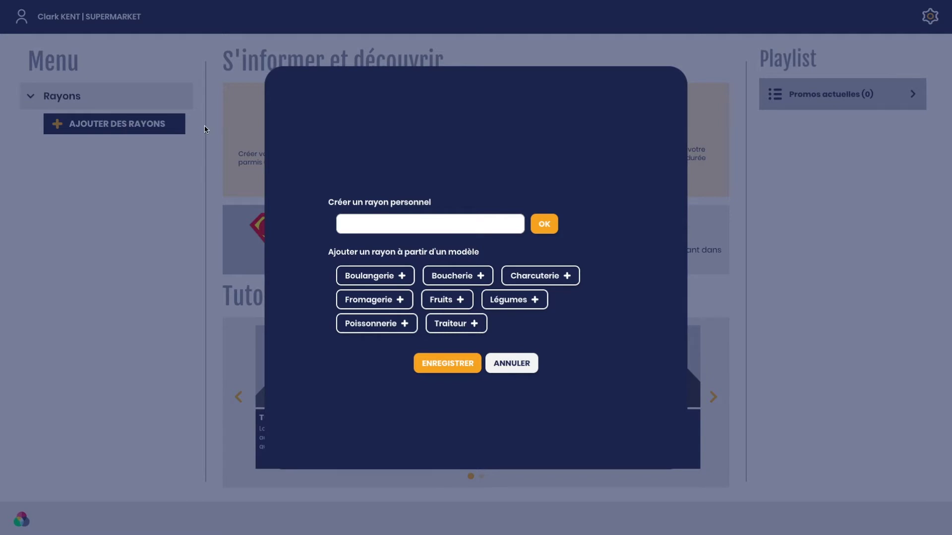
pyautogui.click(390, 279)
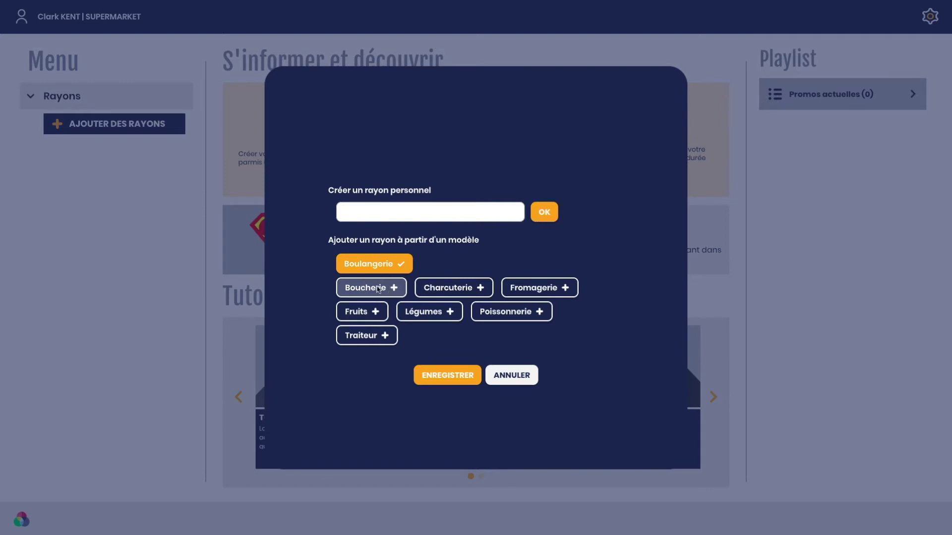
pyautogui.click(379, 290)
pyautogui.click(458, 300)
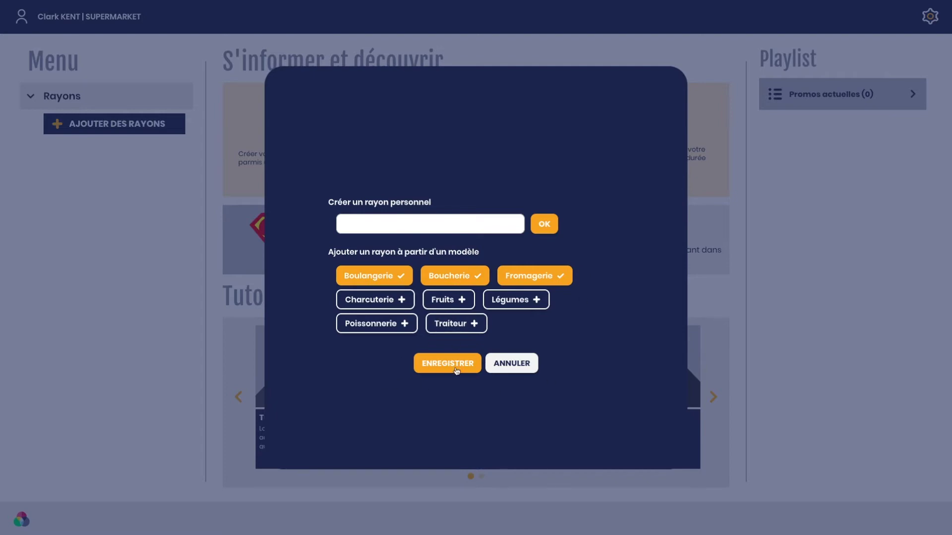
pyautogui.click(452, 372)
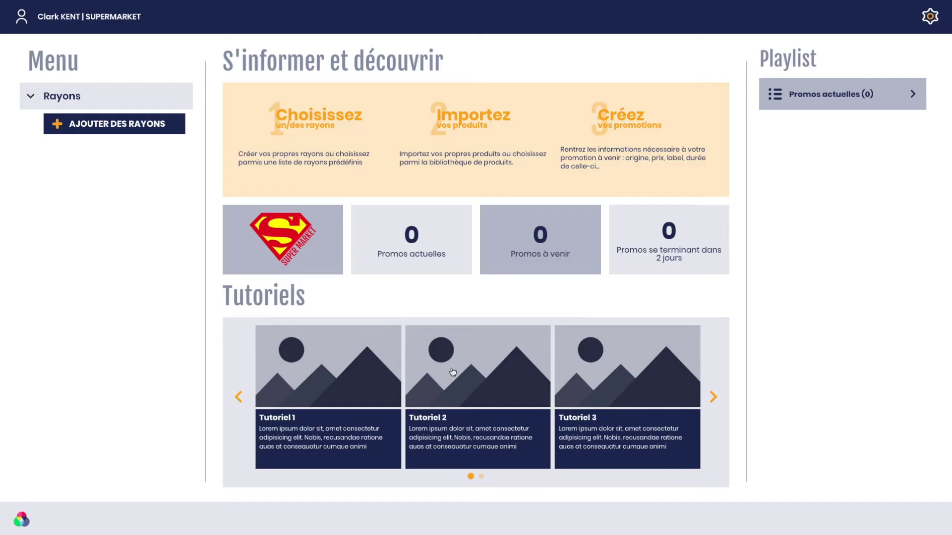
# Step: Open the Boulangerie aisle, browse its products, and cancel the Ajouter produits dialog
pyautogui.click(98, 151)
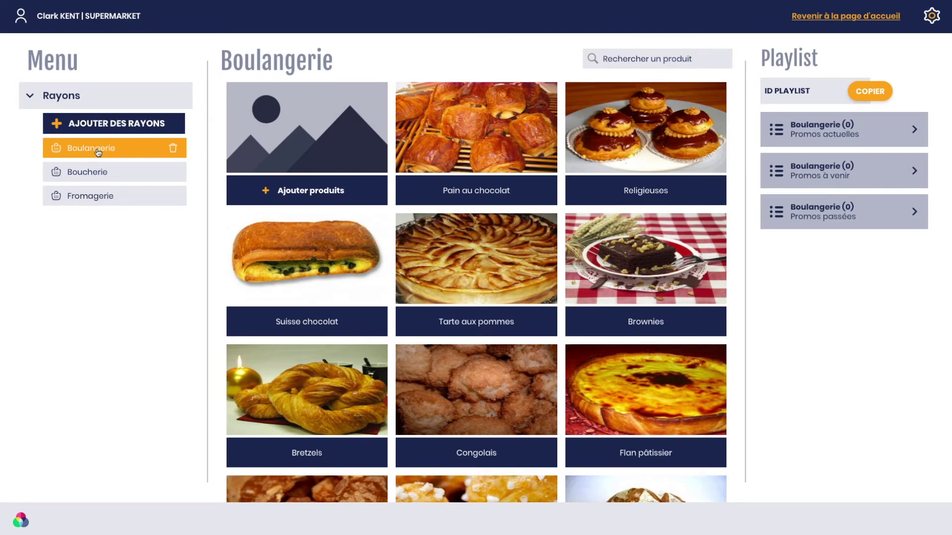
pyautogui.scroll(-5, 590, 254)
pyautogui.scroll(-7, 590, 254)
pyautogui.scroll(6, 590, 254)
pyautogui.scroll(5, 590, 253)
pyautogui.click(311, 152)
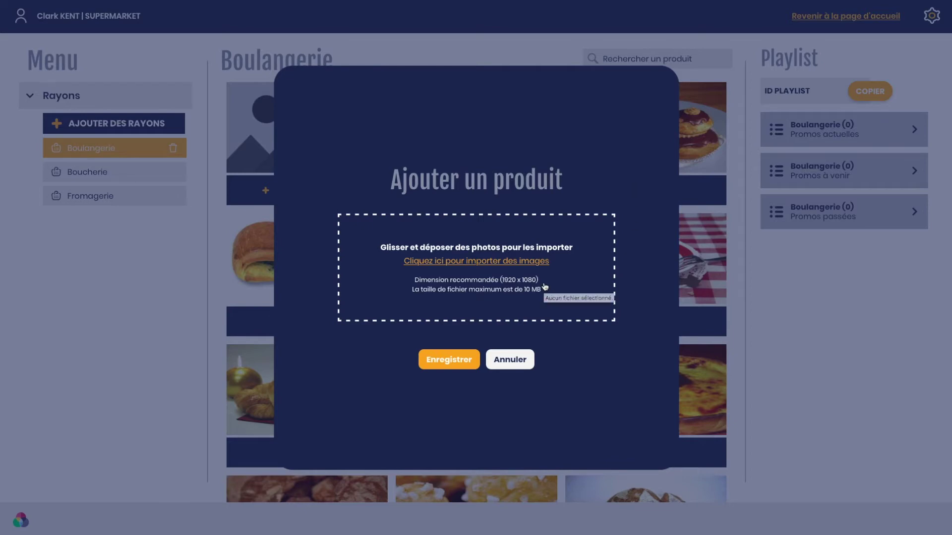
pyautogui.click(513, 365)
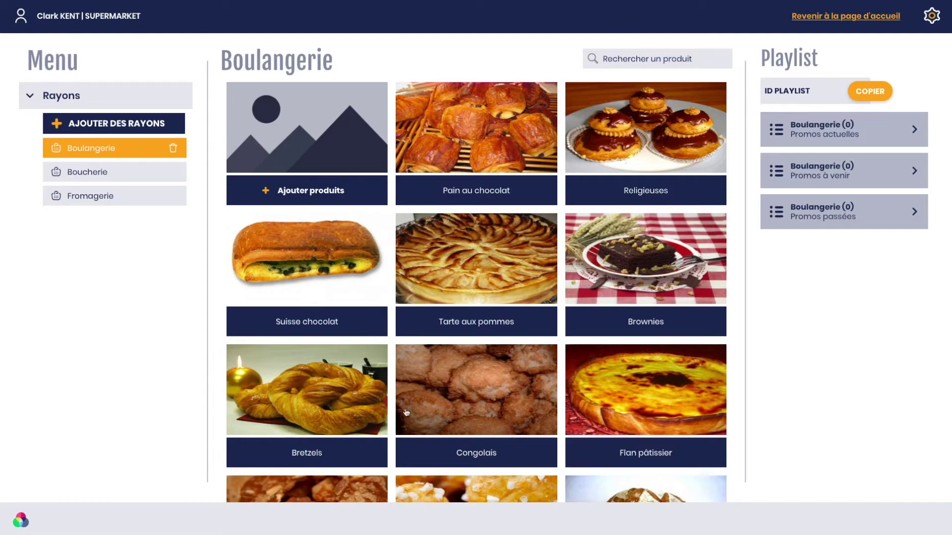
# Step: Search the catalogue for 'croi' and start a promotion for Croissants
pyautogui.scroll(-10, 503, 298)
pyautogui.scroll(-12, 503, 298)
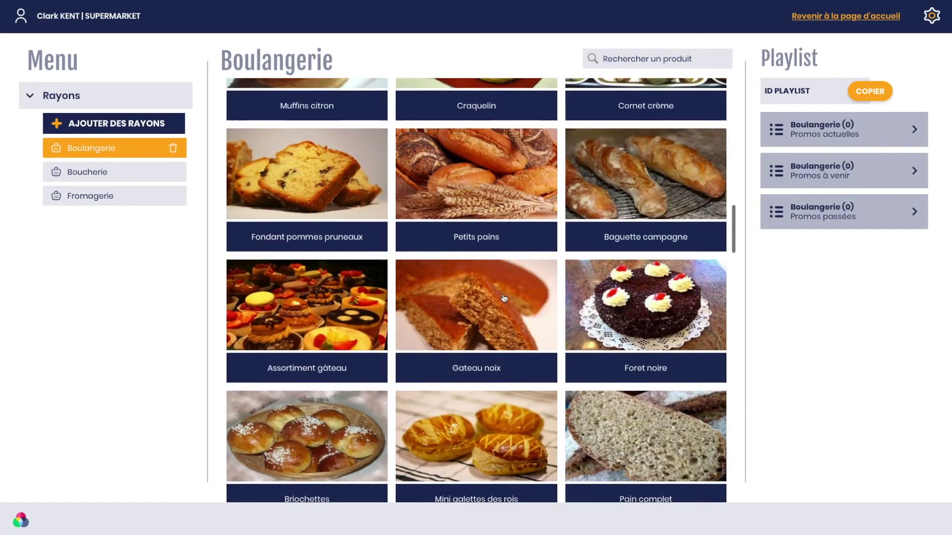
pyautogui.scroll(11, 504, 298)
pyautogui.scroll(13, 504, 297)
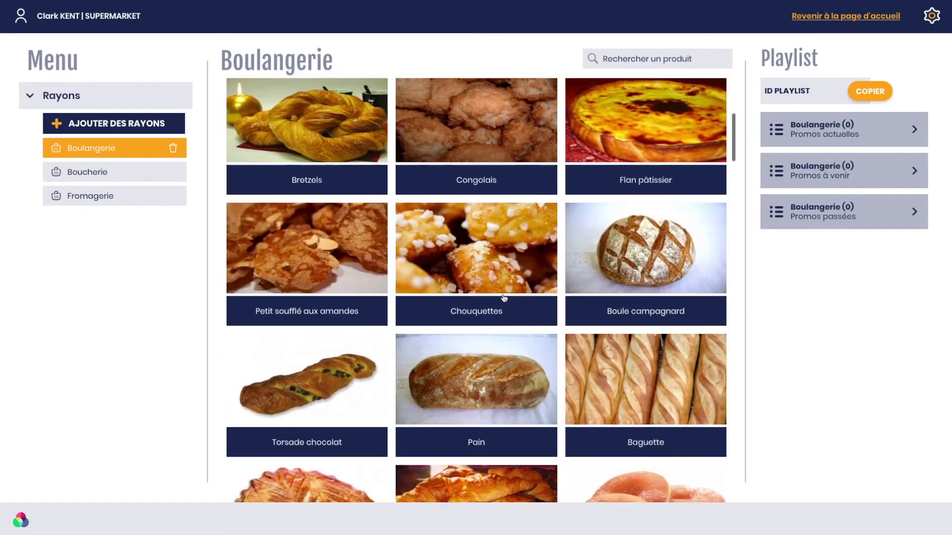
pyautogui.click(636, 58)
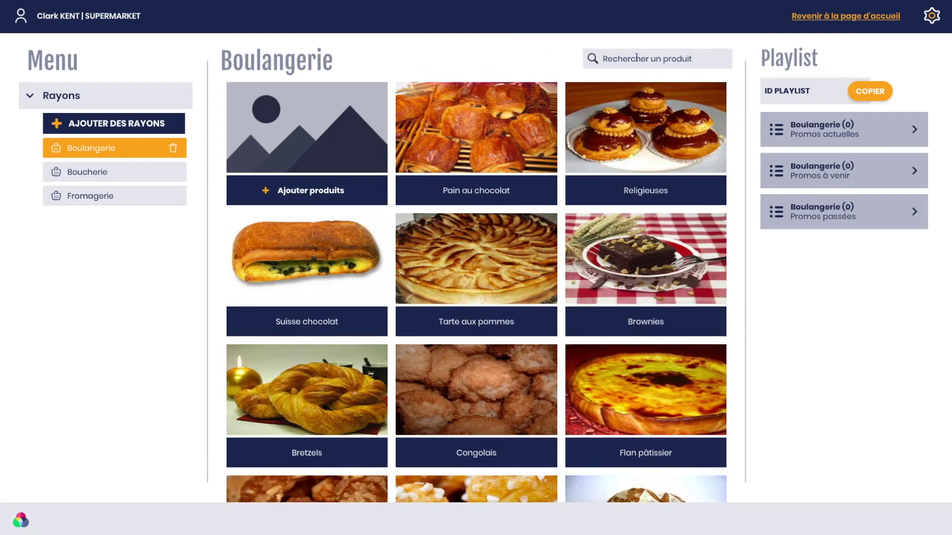
pyautogui.write('crois')
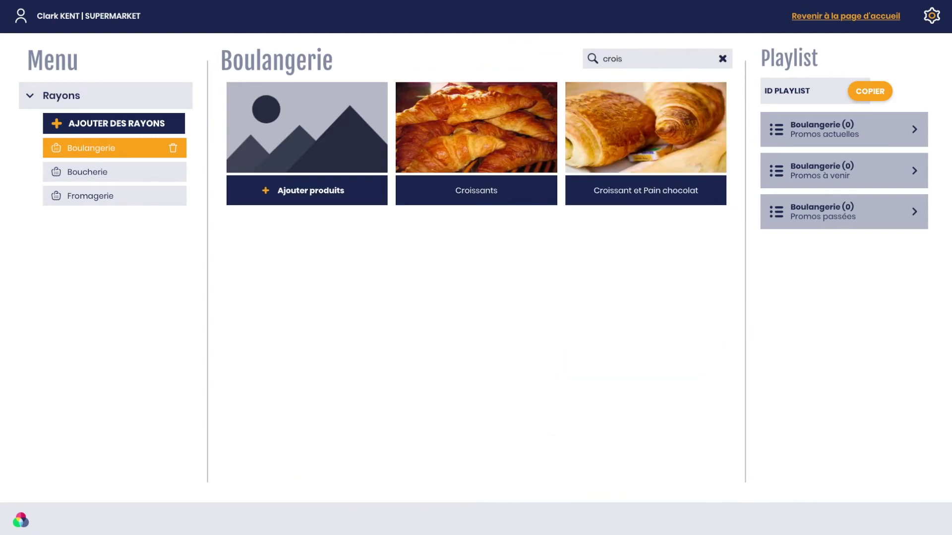
pyautogui.click(481, 190)
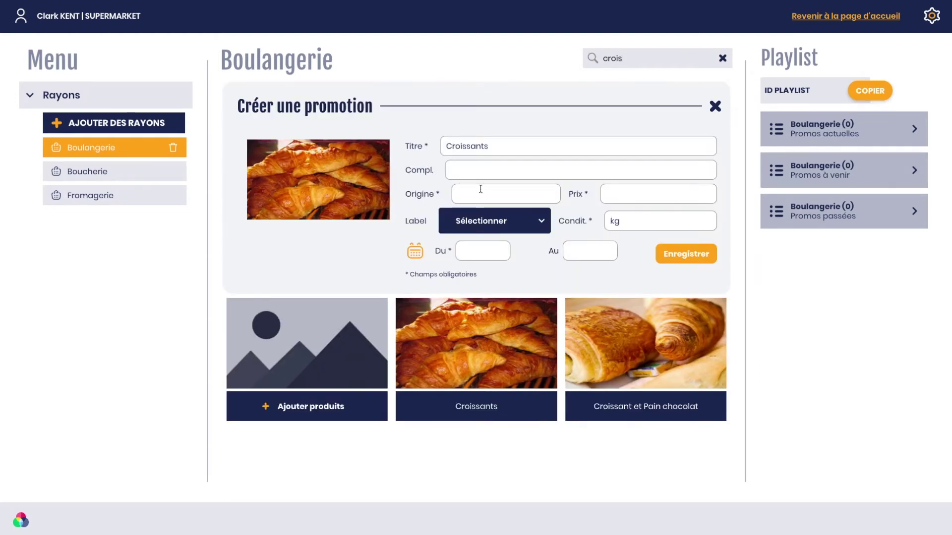
# Step: Title the promotion 'Croissants 2=3' and use the suggested complement sentence
pyautogui.click(508, 145)
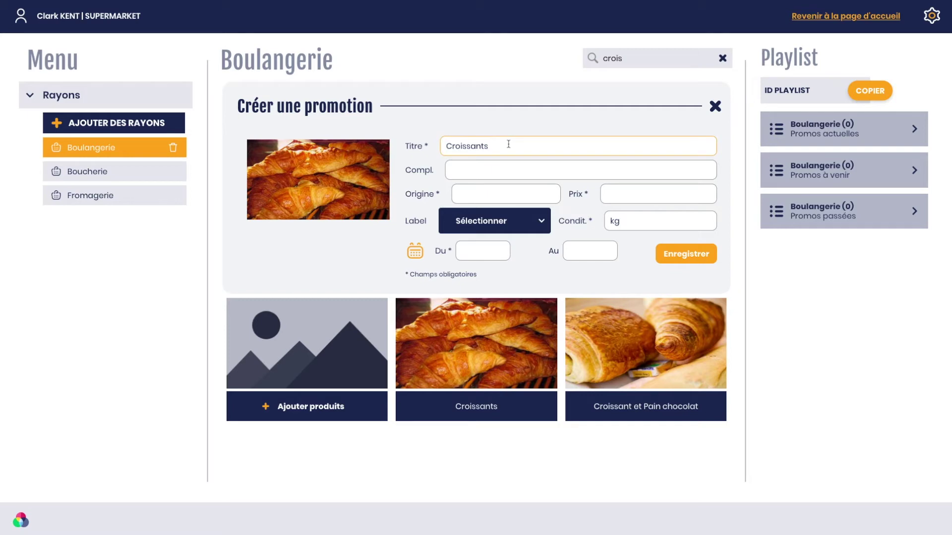
pyautogui.write('2=3')
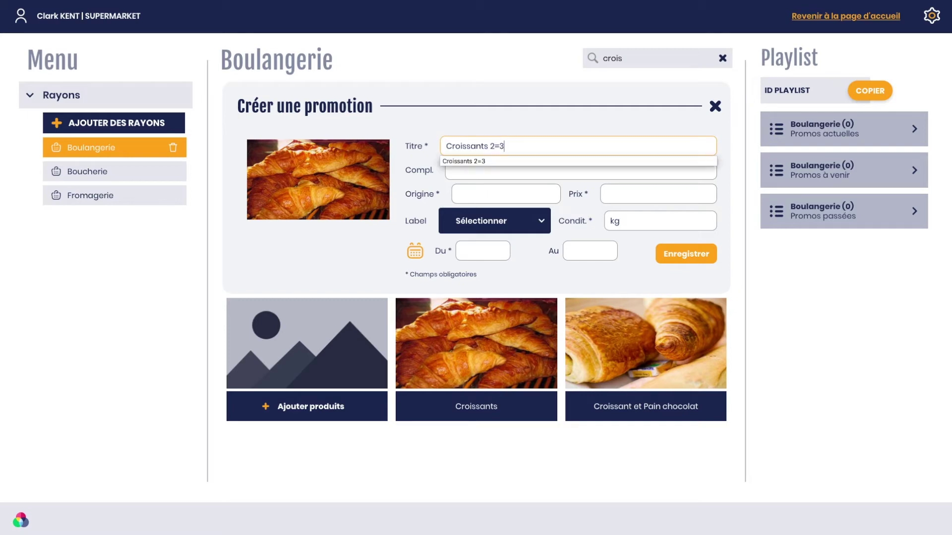
pyautogui.press('Tab')
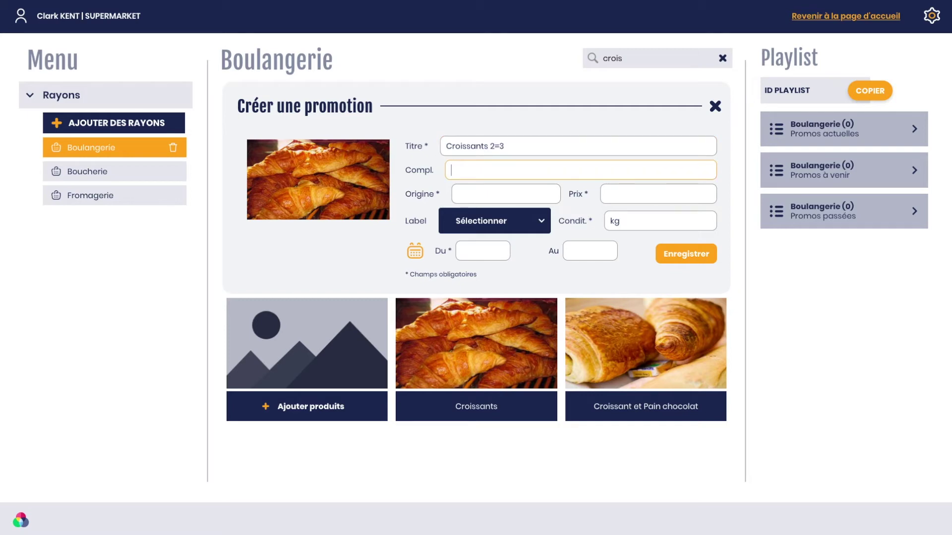
pyautogui.write('U')
pyautogui.press('BackSpace')
pyautogui.write('De')
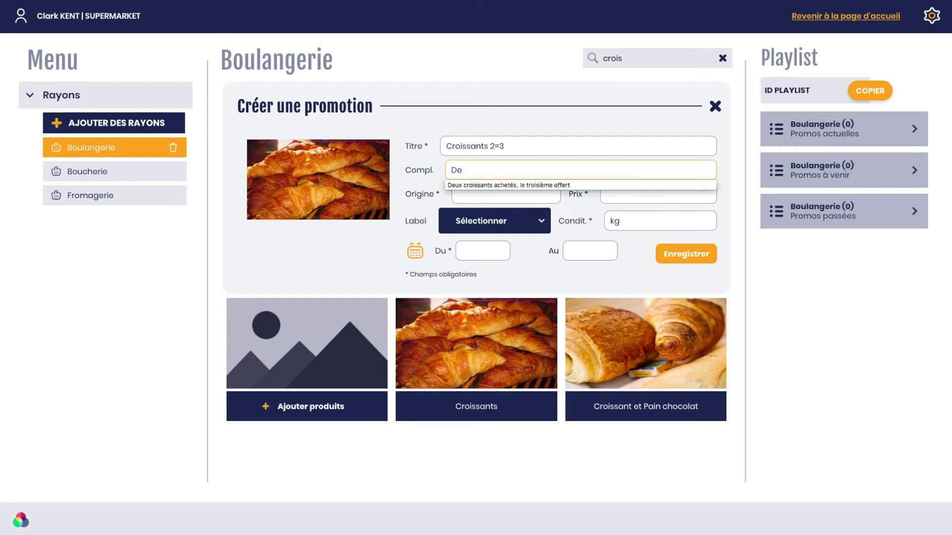
pyautogui.click(524, 185)
# Step: Set origin France, price 2€, and sales condition 'les trois'
pyautogui.click(512, 195)
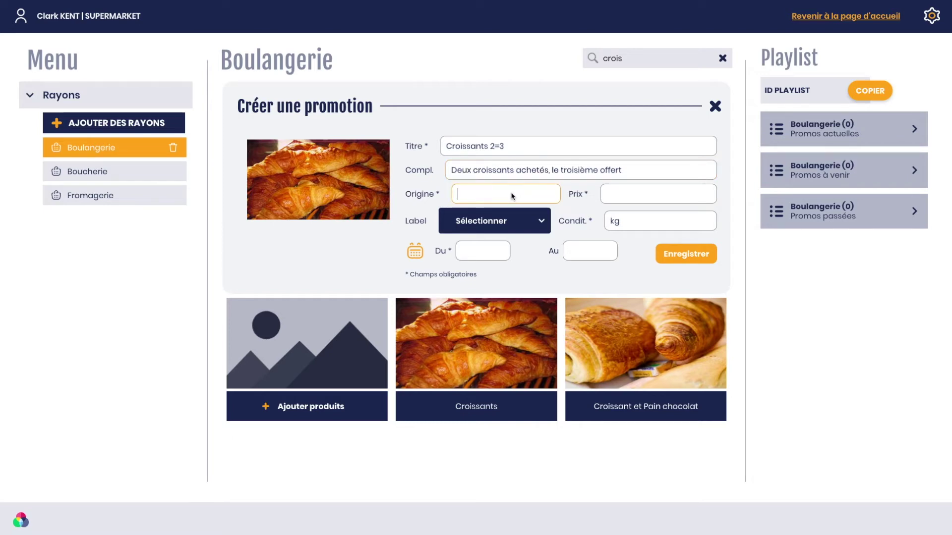
pyautogui.write('France')
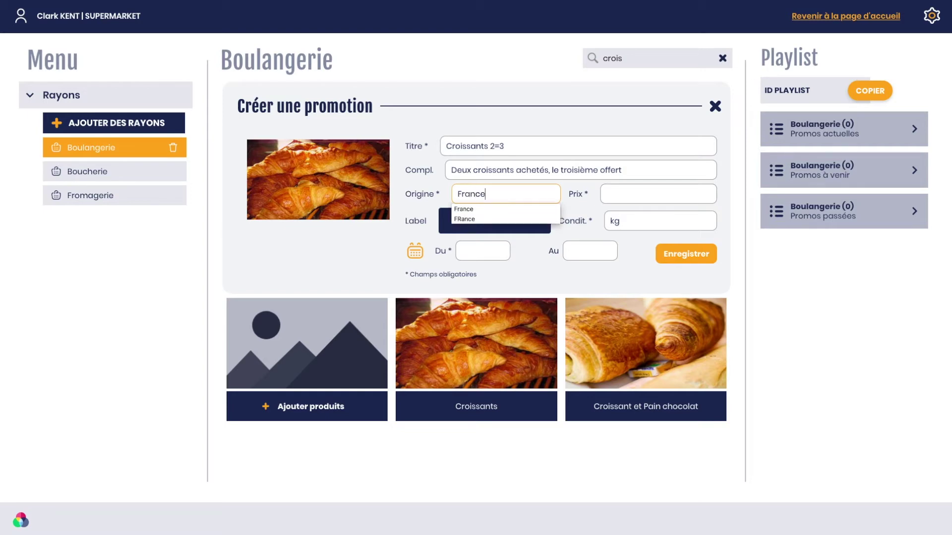
pyautogui.press('Tab')
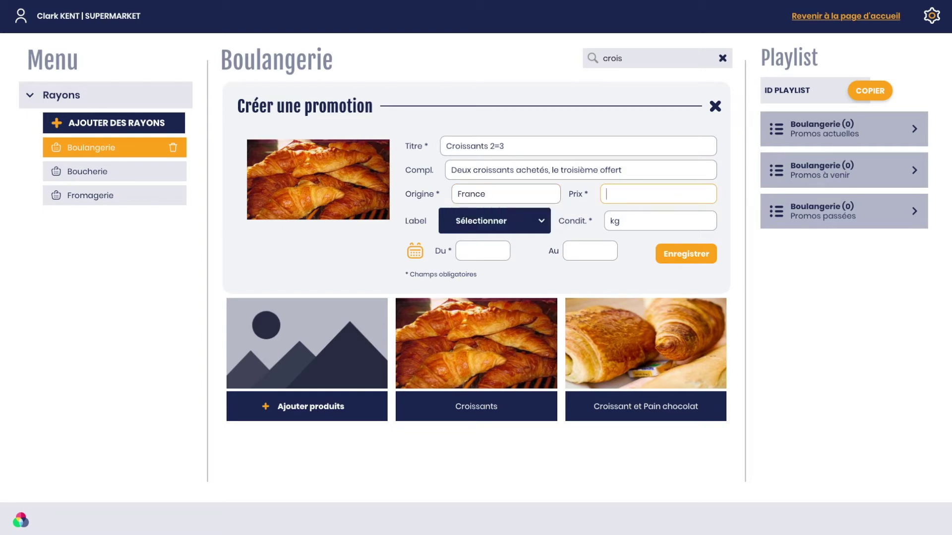
pyautogui.write('2')
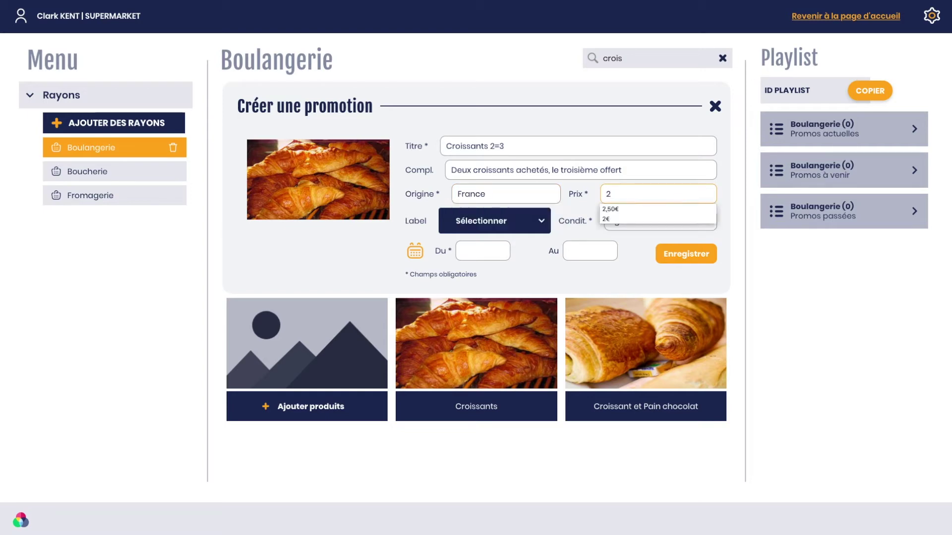
pyautogui.click(620, 219)
pyautogui.click(637, 224)
pyautogui.write('kg')
pyautogui.moveTo(628, 224); pyautogui.dragTo(607, 225)
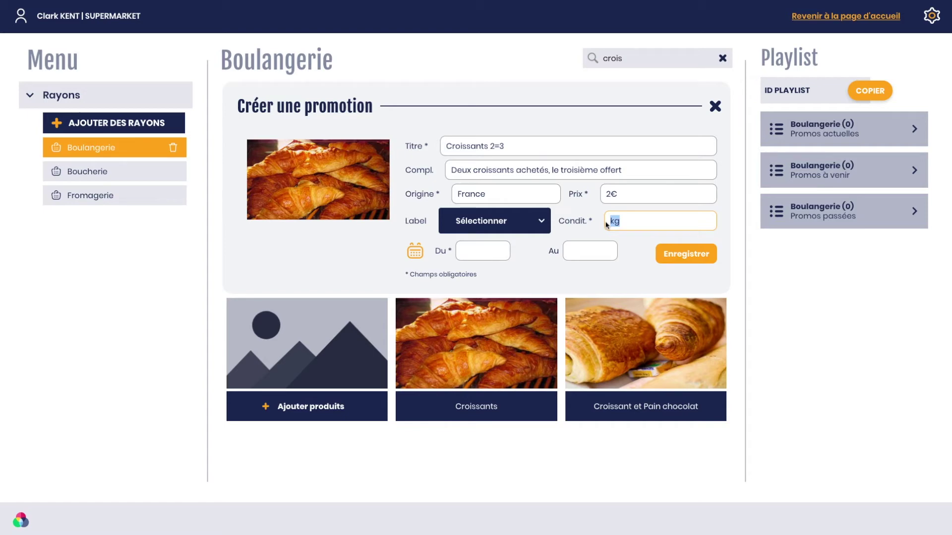
pyautogui.write('les troi')
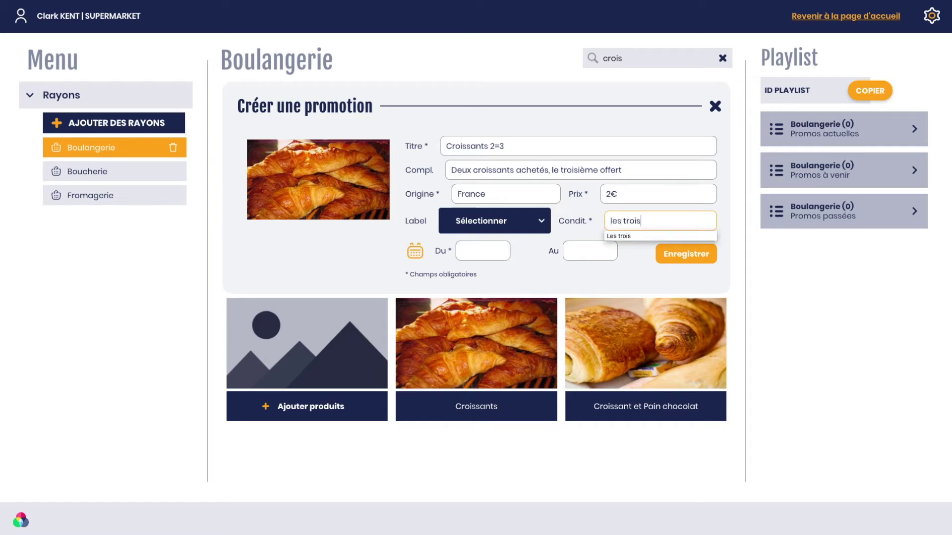
pyautogui.write('s')
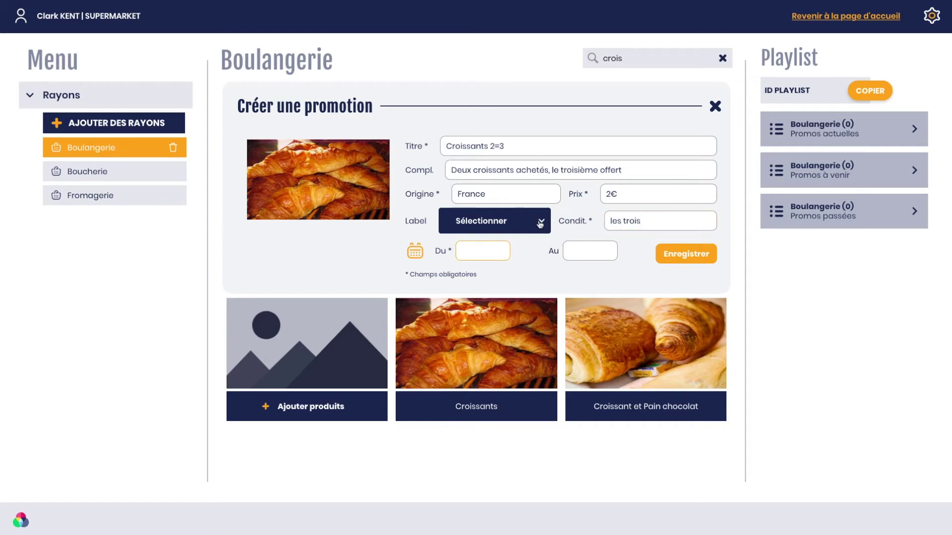
# Step: Set the promotion's label to (Aucun label)
pyautogui.click(540, 223)
pyautogui.scroll(-1, 542, 270)
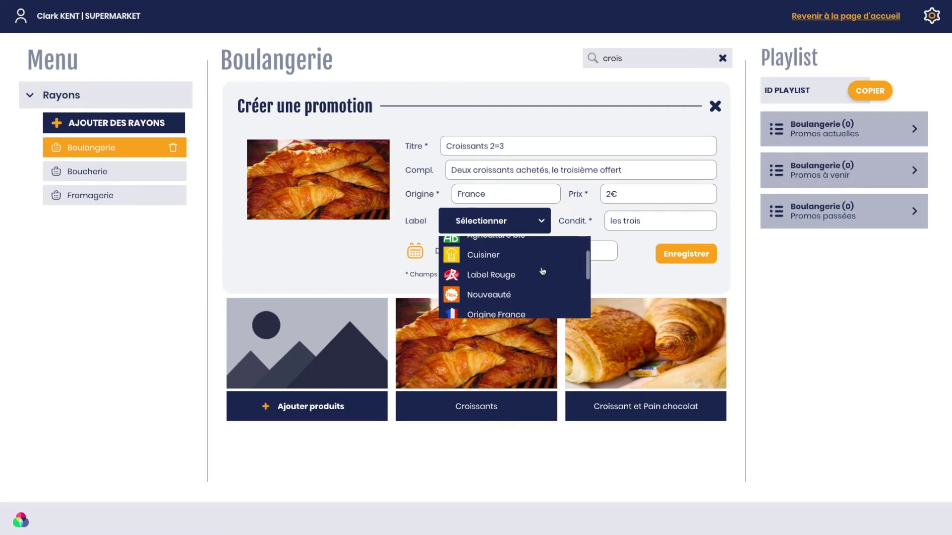
pyautogui.scroll(-5, 543, 271)
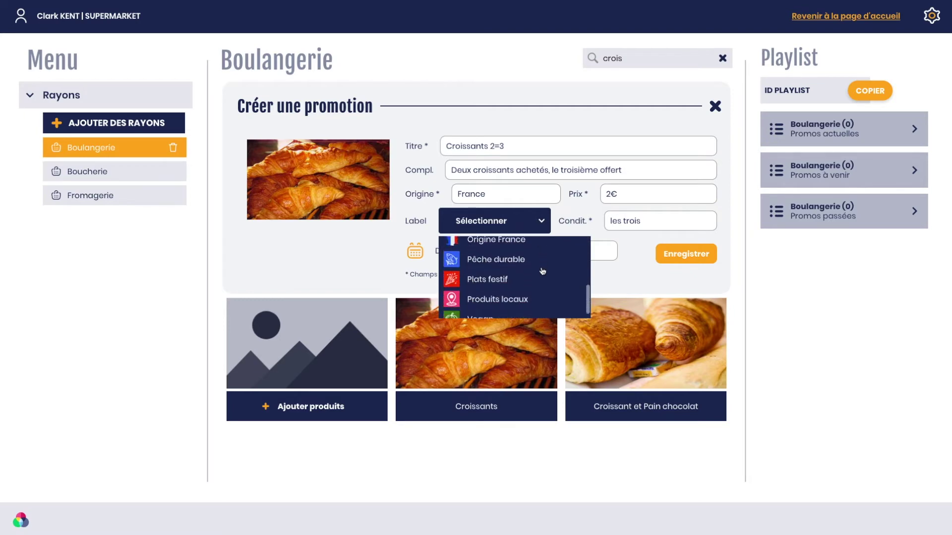
pyautogui.scroll(5, 542, 271)
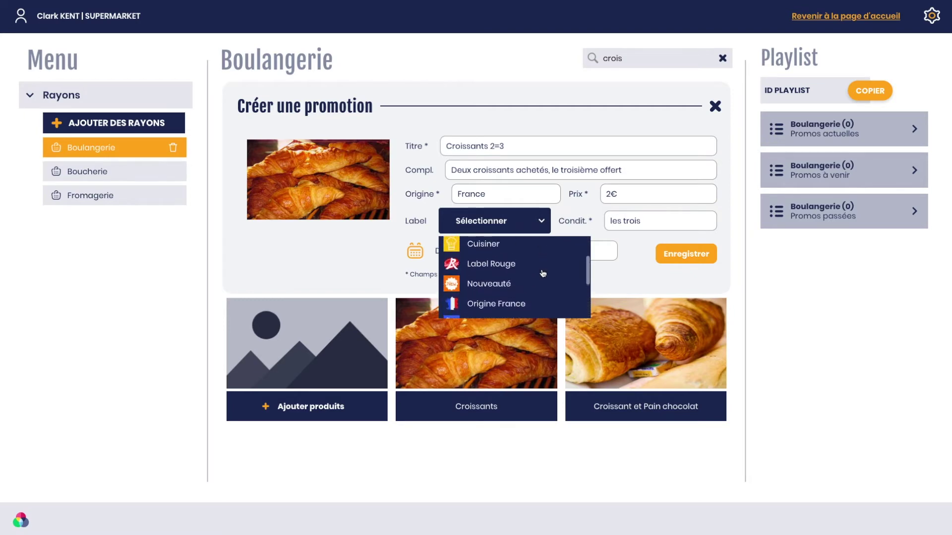
pyautogui.scroll(2, 544, 274)
pyautogui.click(491, 252)
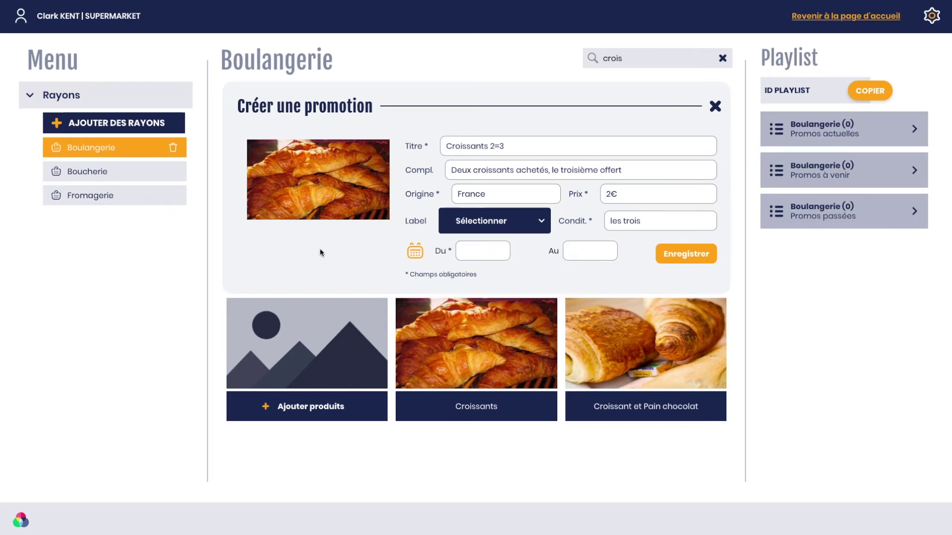
# Step: Set the promotion dates to June 2–3, 2021 and save it
pyautogui.click(468, 249)
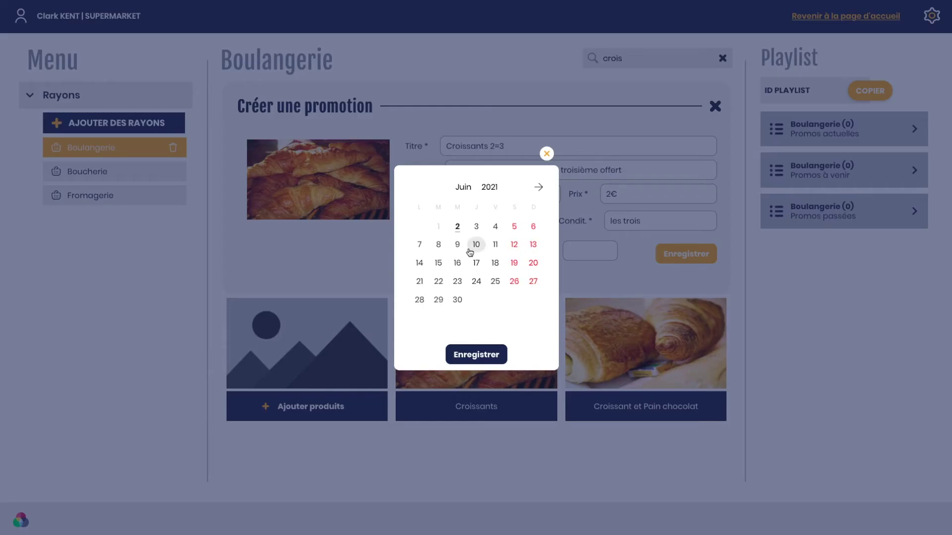
pyautogui.click(457, 228)
pyautogui.click(479, 231)
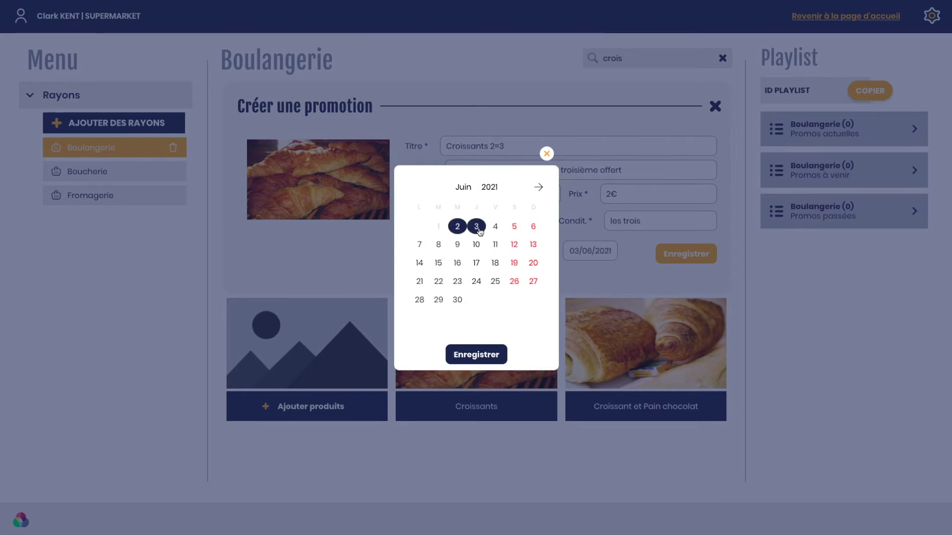
pyautogui.click(477, 355)
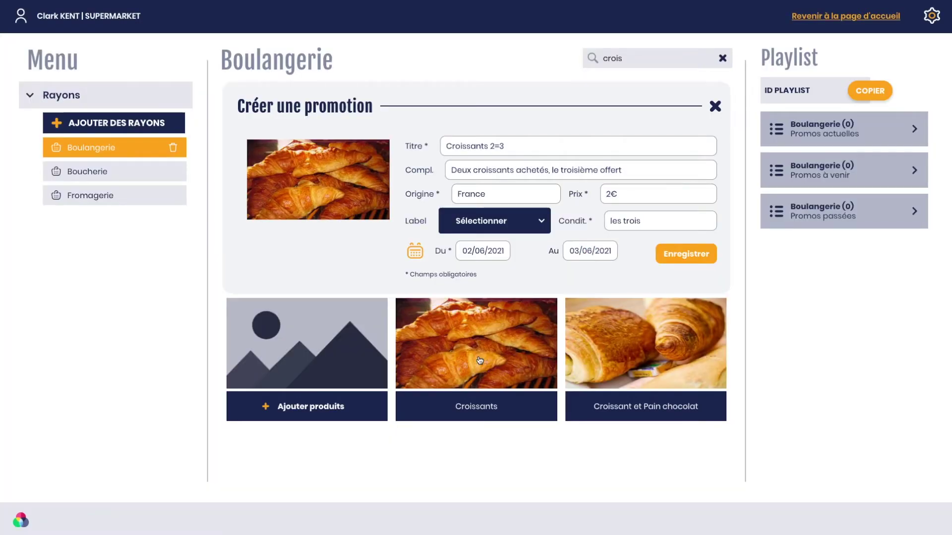
pyautogui.click(691, 254)
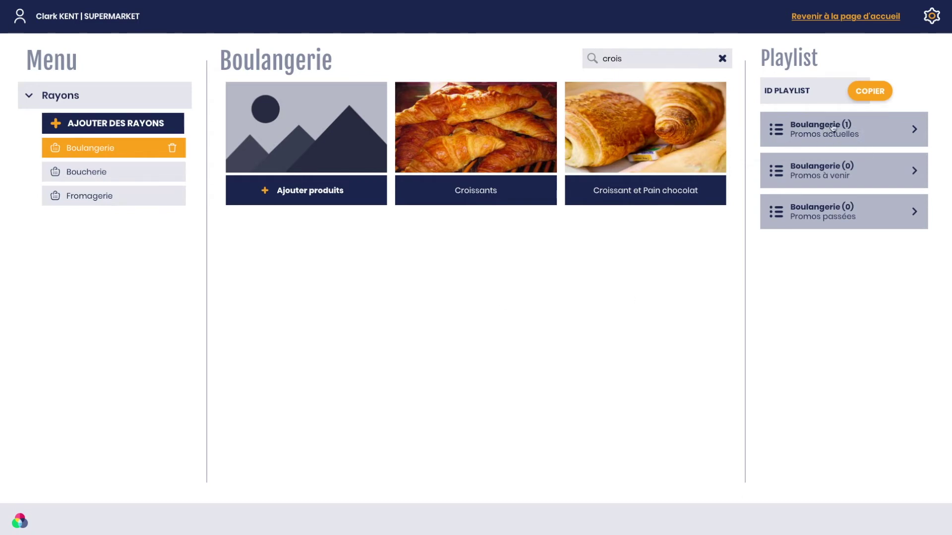
# Step: Show current Boulangerie promos, clear the 'crois' search, and search products for 'tarte'
pyautogui.click(849, 130)
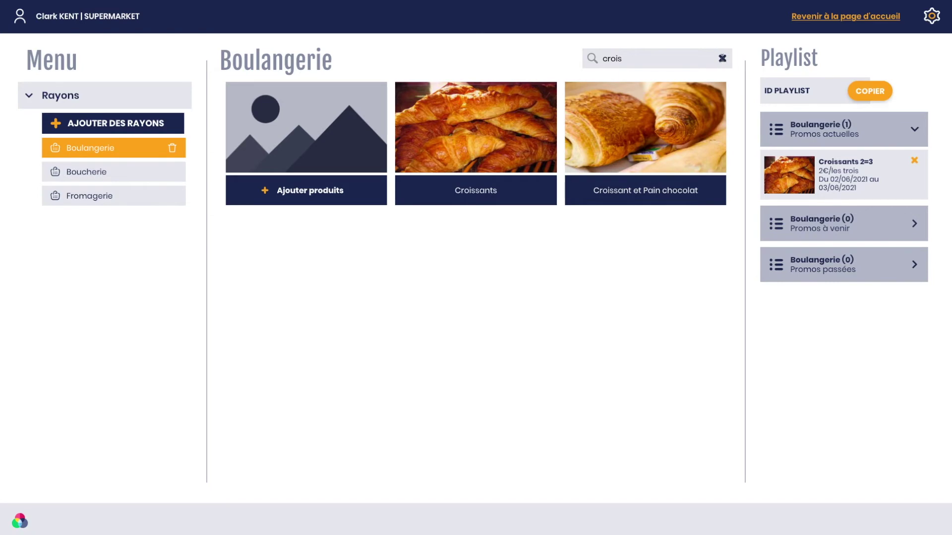
pyautogui.click(722, 58)
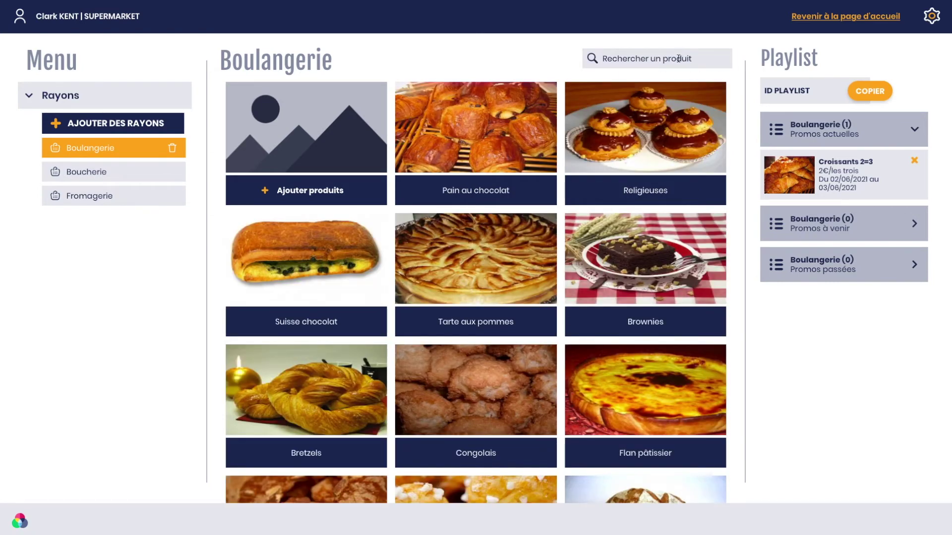
pyautogui.click(678, 58)
pyautogui.write('tarte')
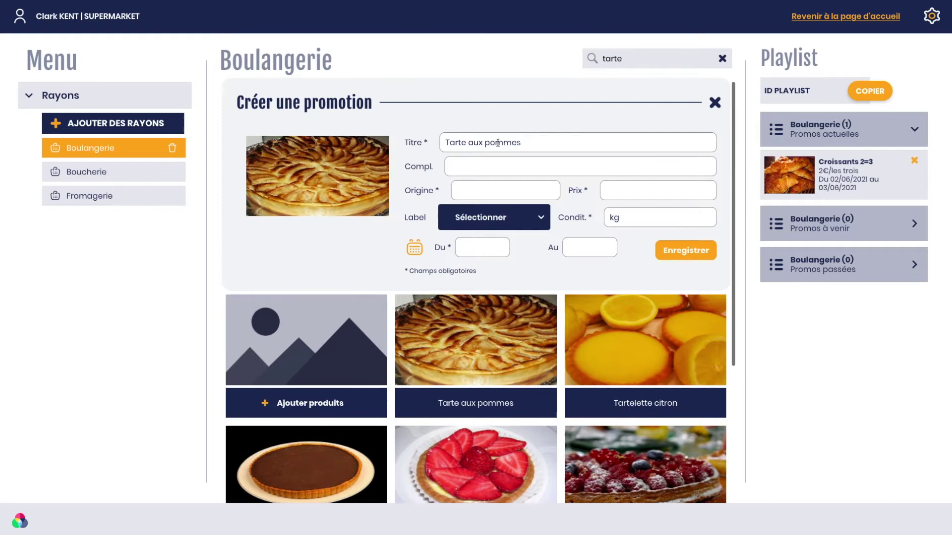
# Step: Start a Tarte aux pommes promotion with origin France, price 7€, condition pièce
pyautogui.click(499, 144)
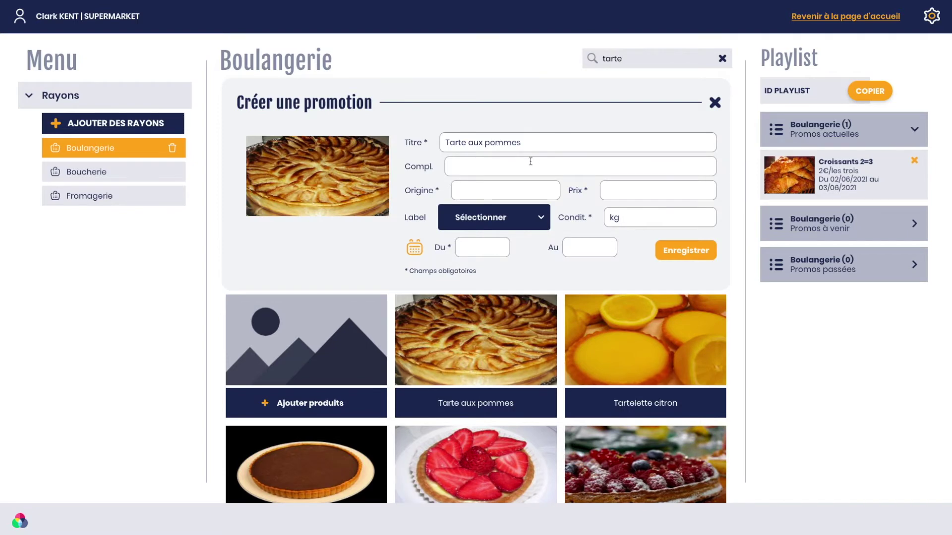
pyautogui.click(497, 191)
pyautogui.write('France')
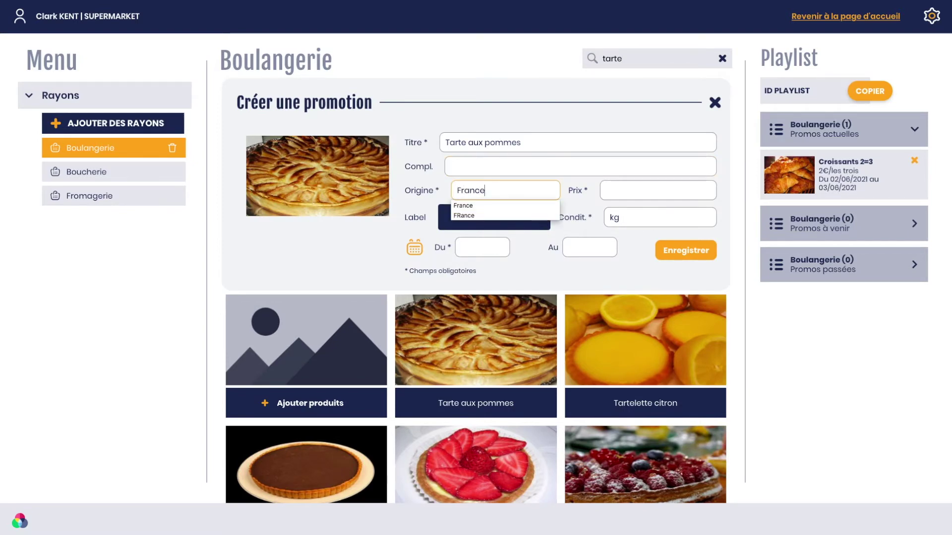
pyautogui.press('Tab')
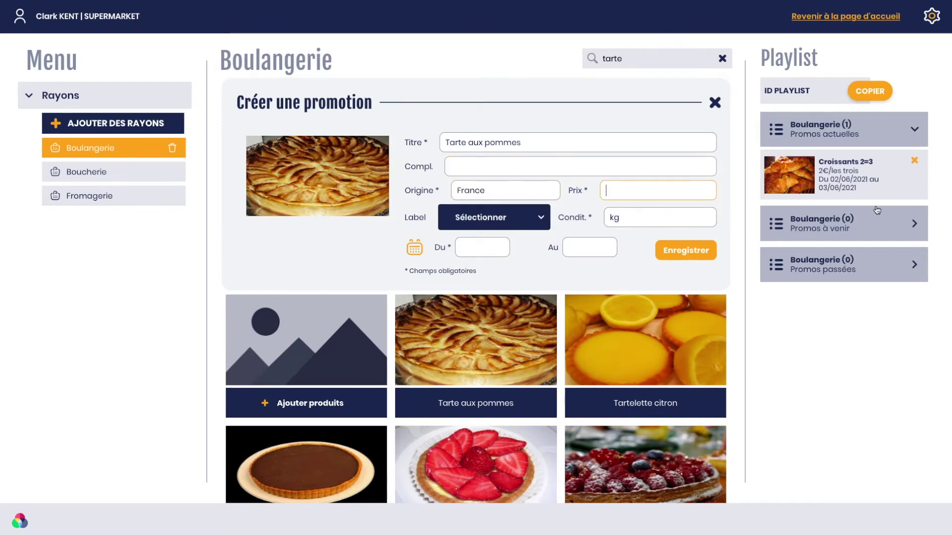
pyautogui.write('7€')
pyautogui.press('Tab')
pyautogui.write('picè')
pyautogui.press('BackSpace')
pyautogui.press('BackSpace')
pyautogui.write('èce')
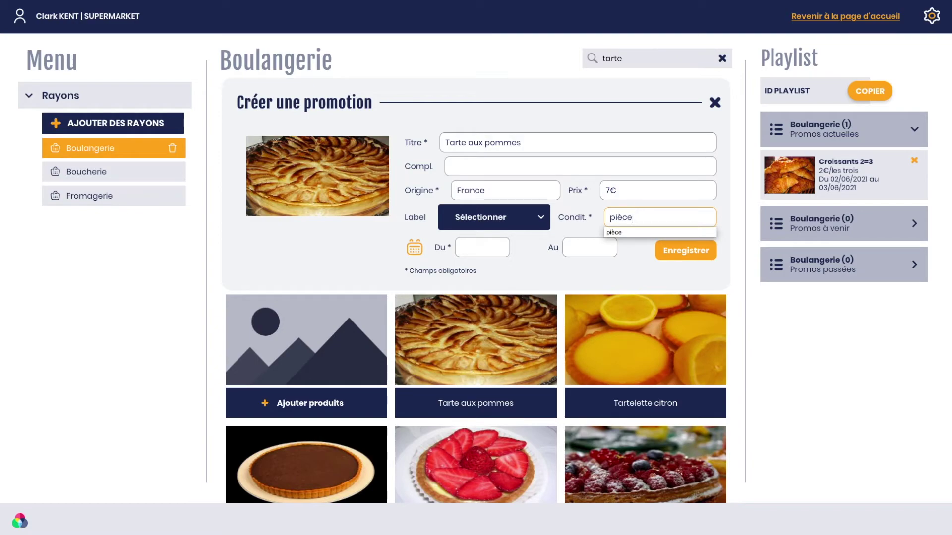
# Step: Set the promotion dates to June 7–11, 2021 and save it
pyautogui.click(495, 248)
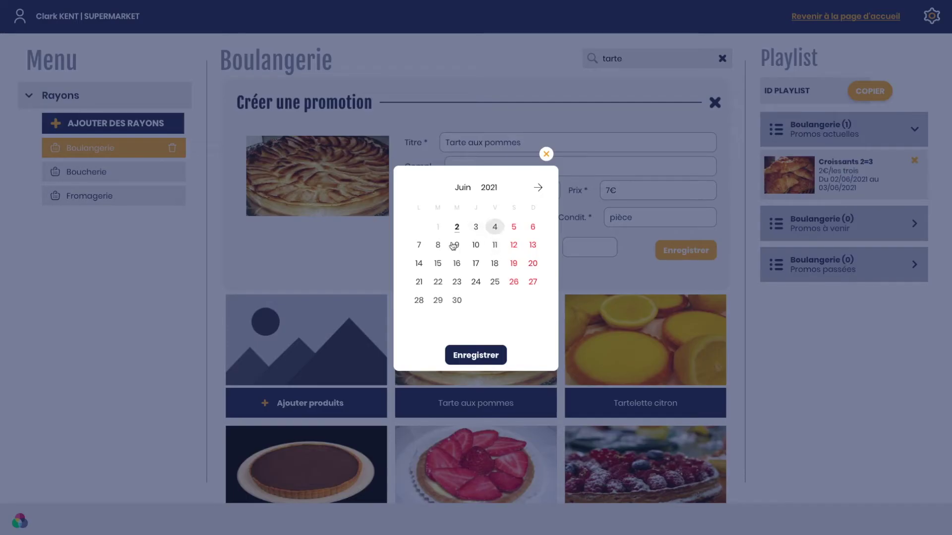
pyautogui.click(419, 246)
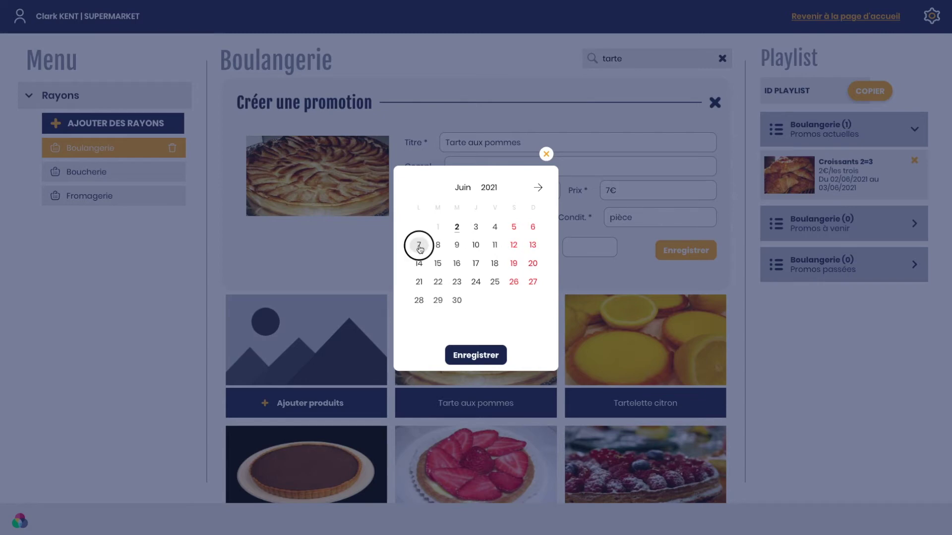
pyautogui.click(496, 247)
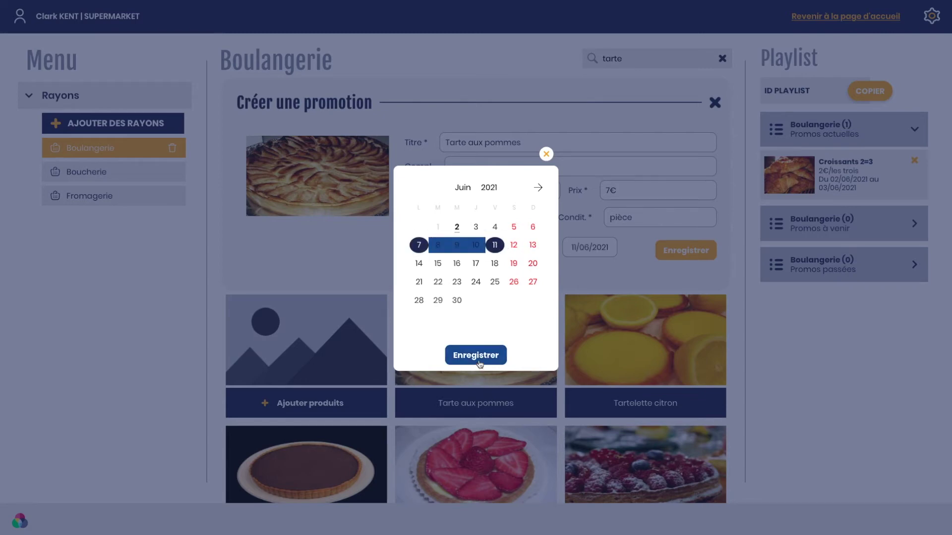
pyautogui.click(477, 356)
pyautogui.click(686, 251)
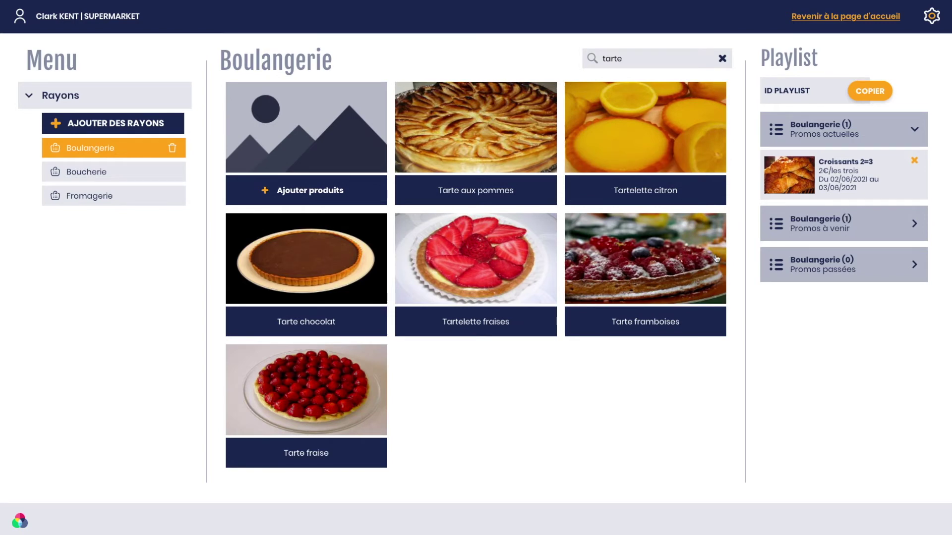
# Step: Check the upcoming Boulangerie promos, then switch through Boucherie to the Fromagerie aisle
pyautogui.click(821, 221)
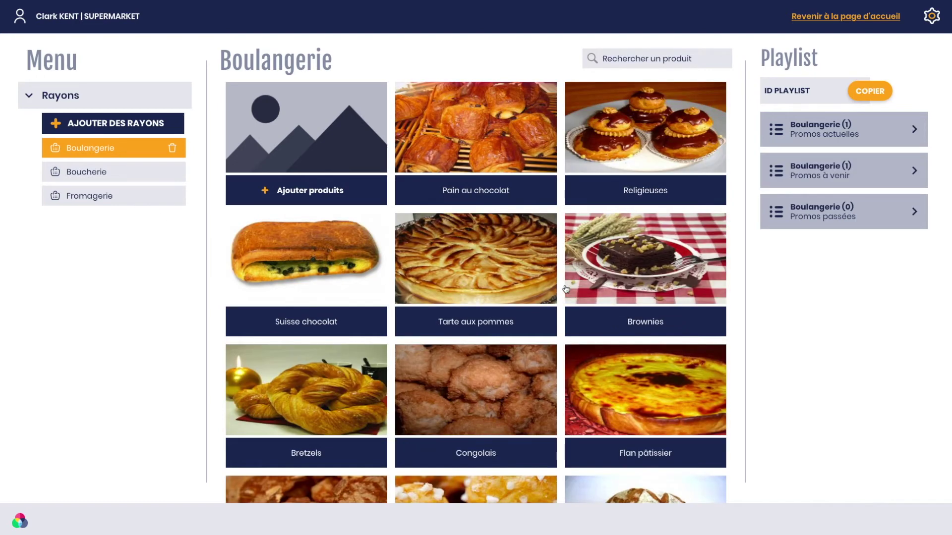
pyautogui.click(93, 177)
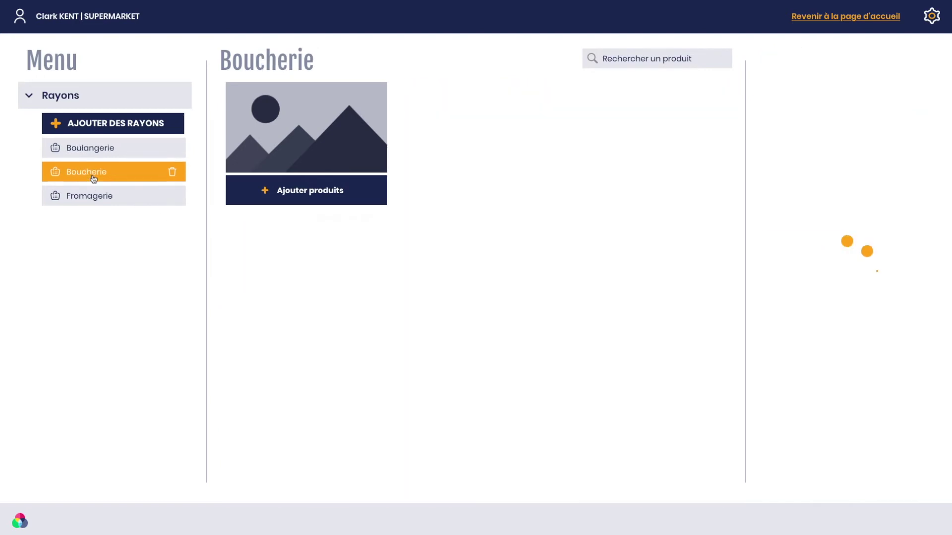
pyautogui.click(111, 196)
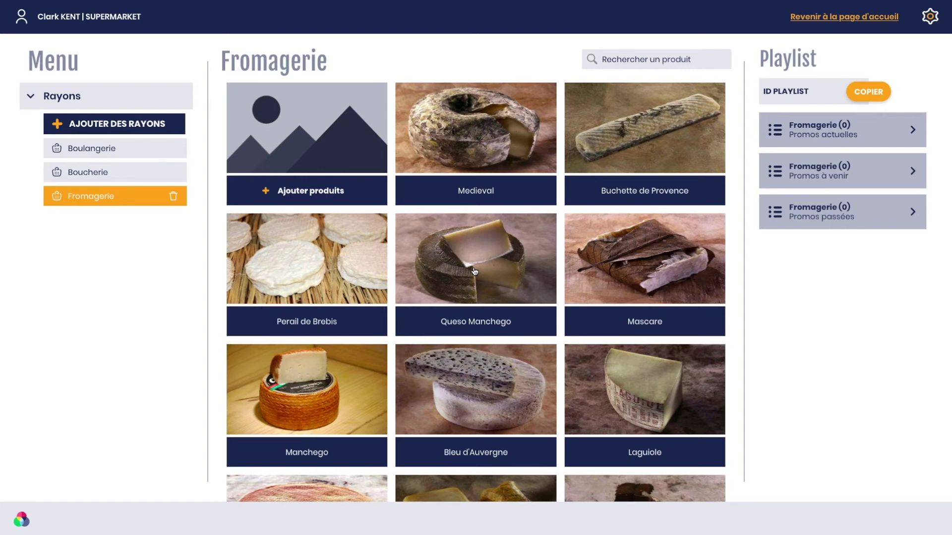
# Step: On the Utilisateurs page, enter the new user's full name and job title 'Responsable Boulangerie/Pâtisserie'
pyautogui.click(931, 17)
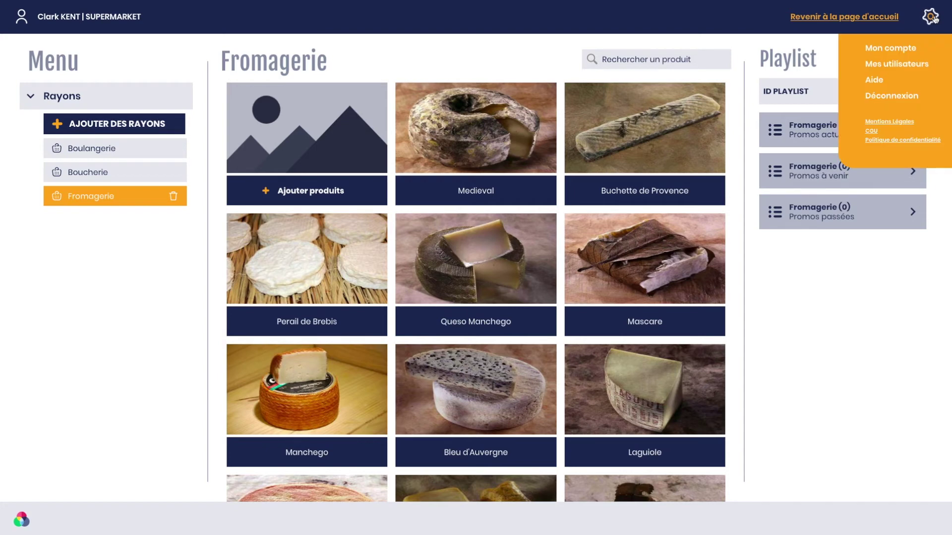
pyautogui.click(897, 65)
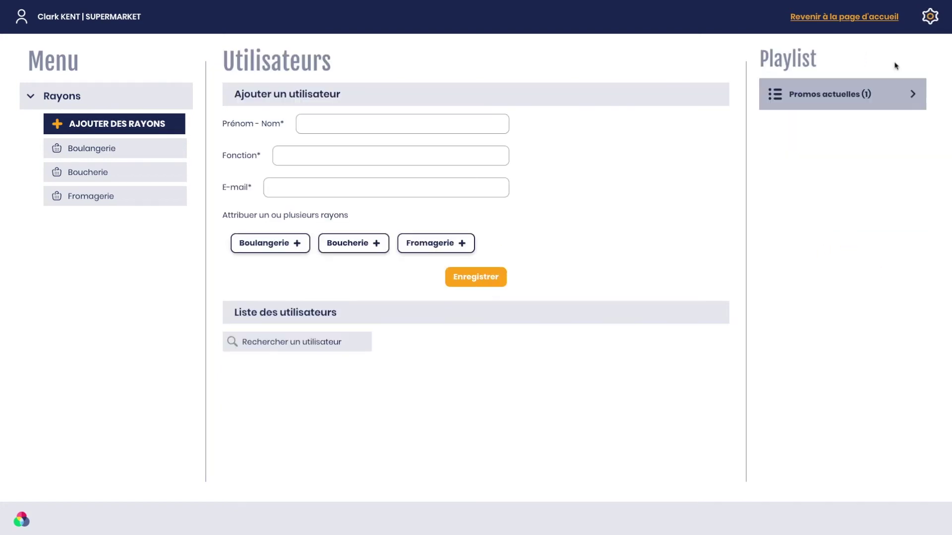
pyautogui.click(374, 129)
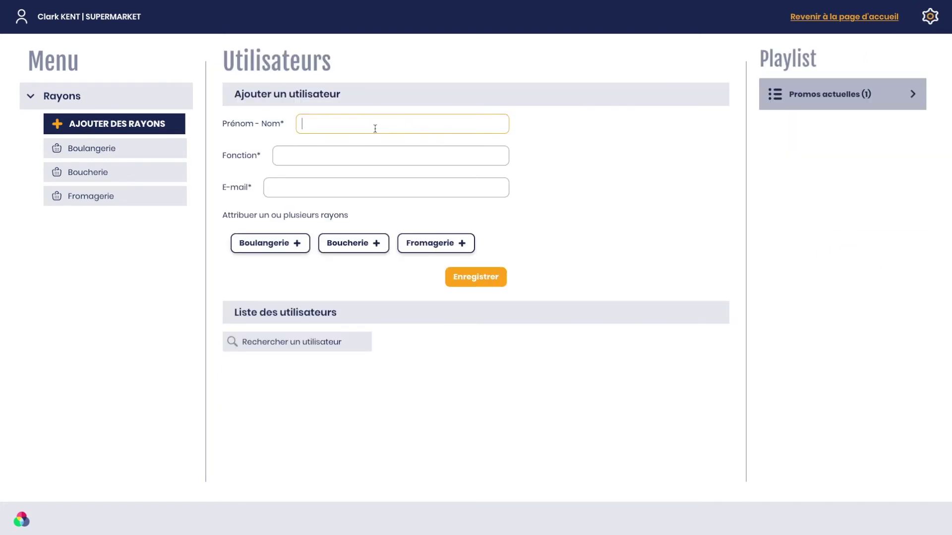
pyautogui.write('Jean-Michel BAGUETTE')
pyautogui.press('Tab')
pyautogui.write('Responsable Boul')
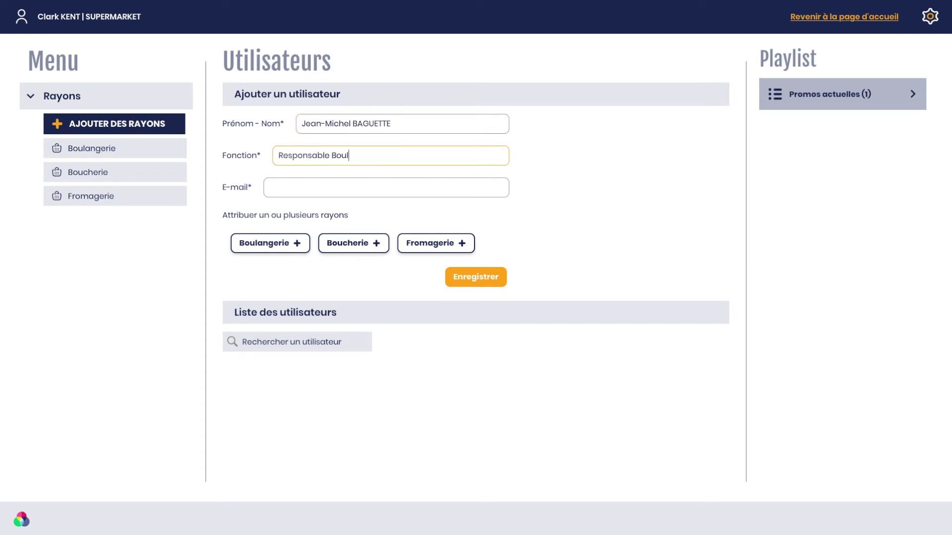
pyautogui.write('angerie/Pâtisserie')
# Step: Enter the new user's e-mail, assign the Boulangerie aisle, and create the user
pyautogui.press('Tab')
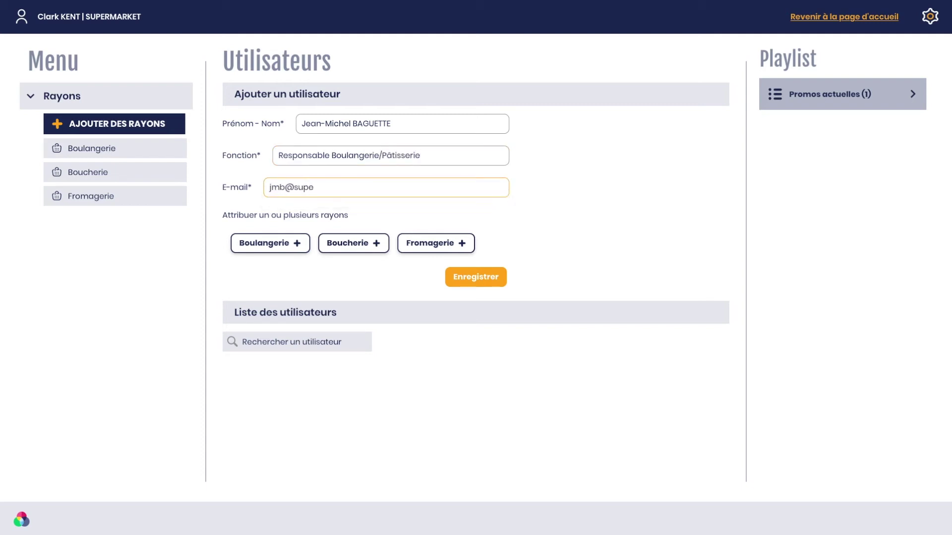
pyautogui.click(271, 247)
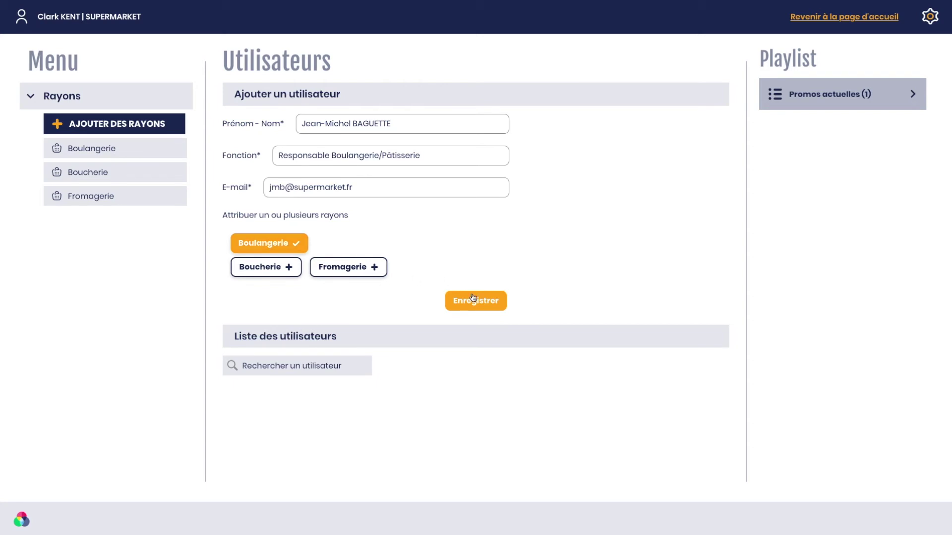
pyautogui.click(474, 298)
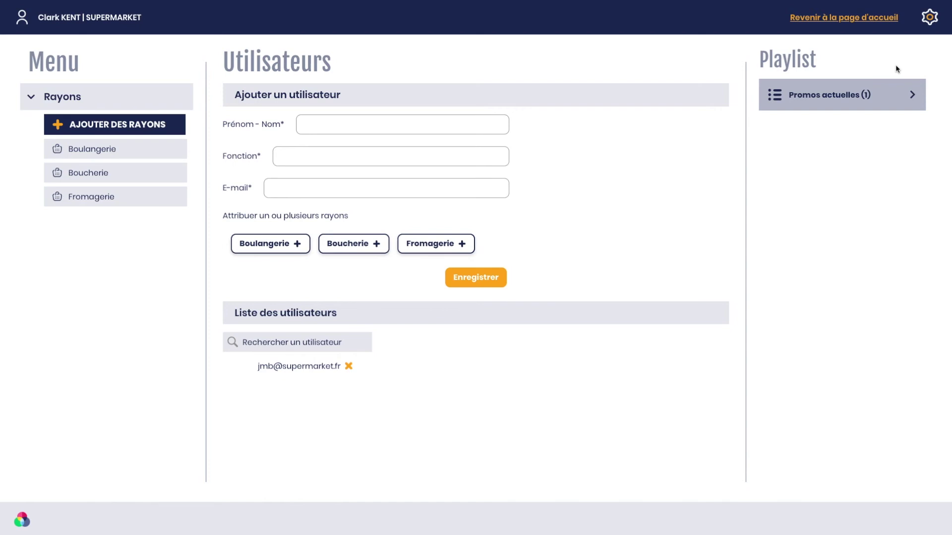
# Step: Open the Boulangerie aisle and copy its playlist ID
pyautogui.click(110, 154)
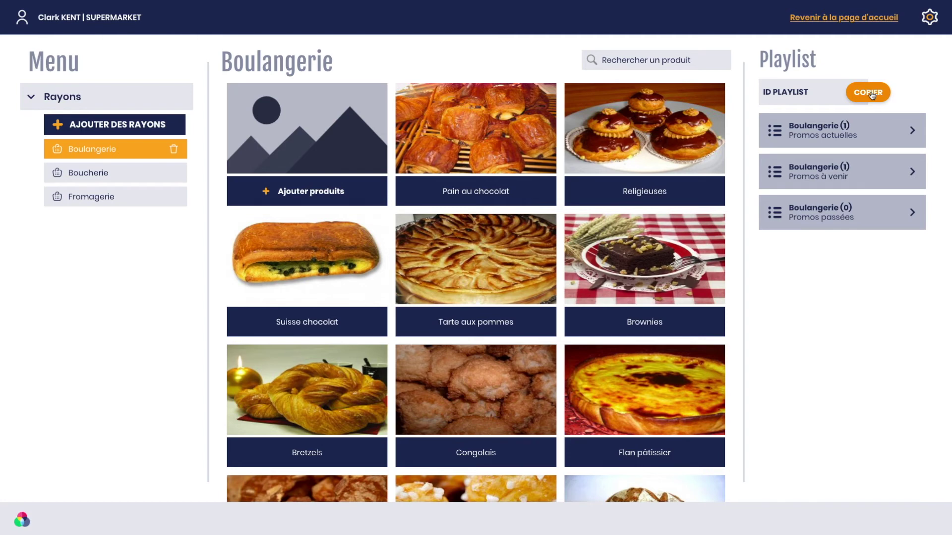
pyautogui.click(871, 95)
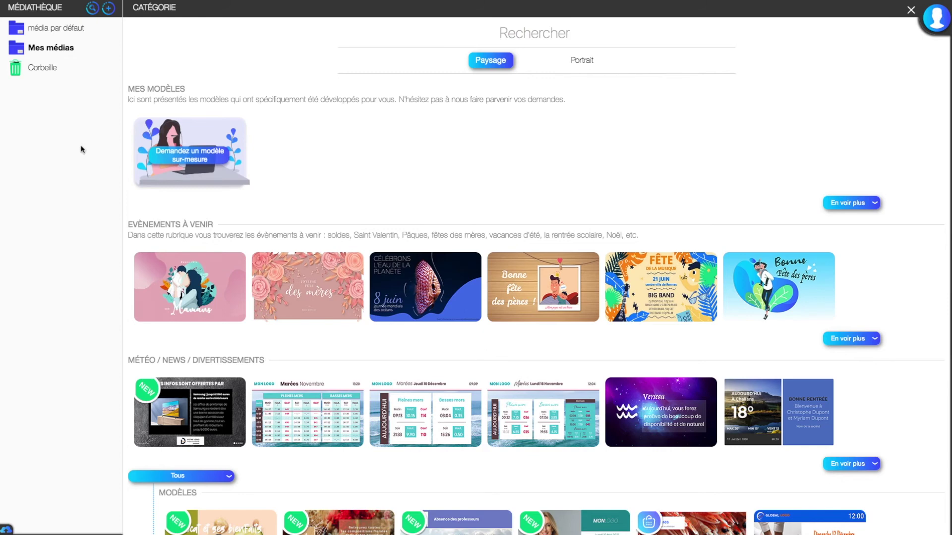
# Step: Create a media library folder named 'Promos' and select it
pyautogui.click(112, 10)
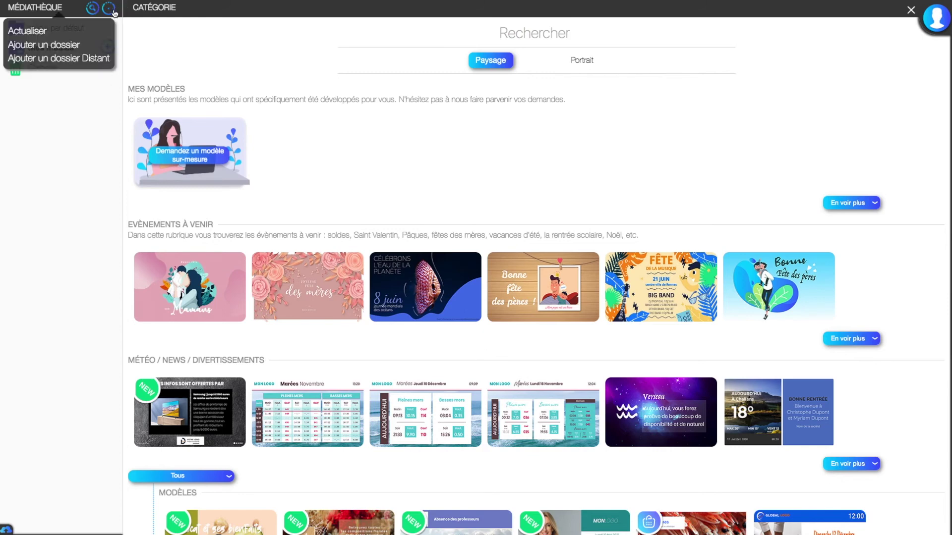
pyautogui.click(69, 45)
pyautogui.write('Promos')
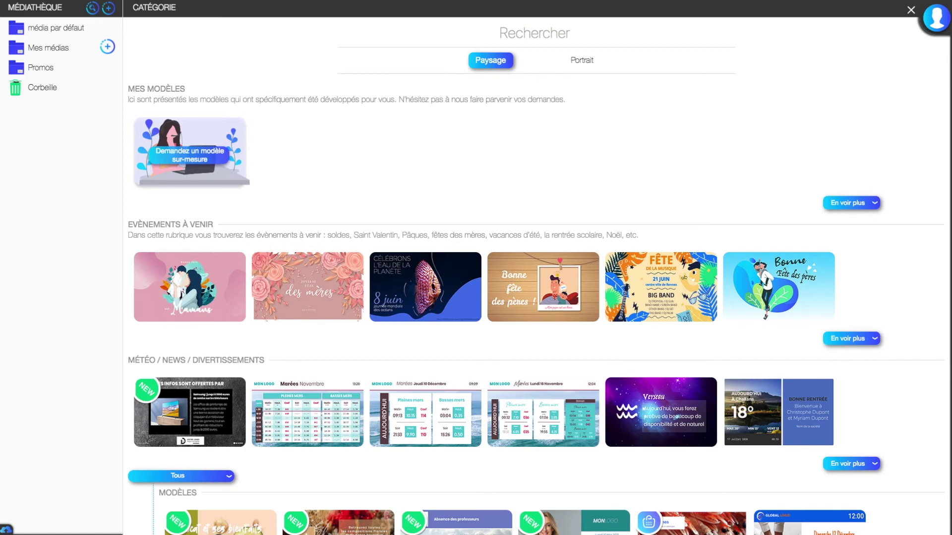
pyautogui.click(107, 67)
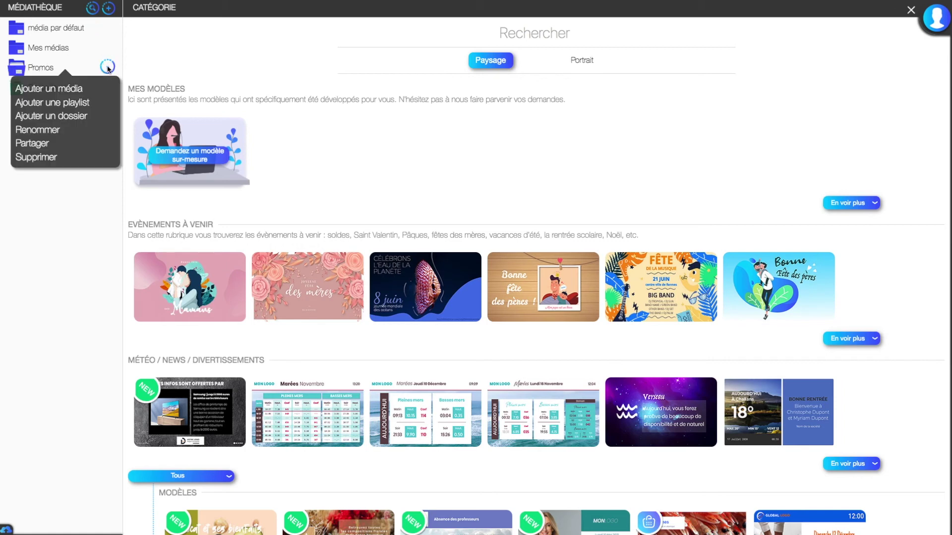
pyautogui.click(55, 69)
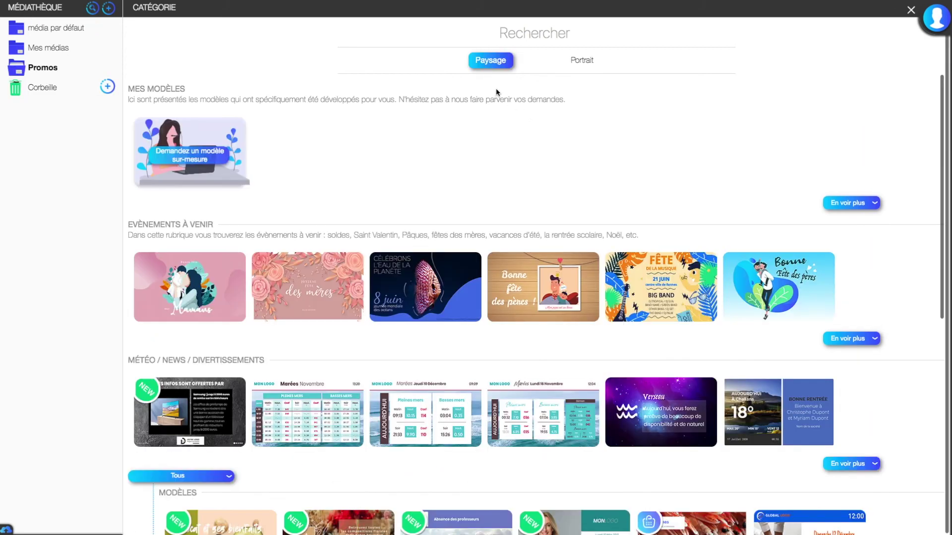
# Step: Search the template catalogue for 'promo'
pyautogui.click(545, 33)
pyautogui.write('promo')
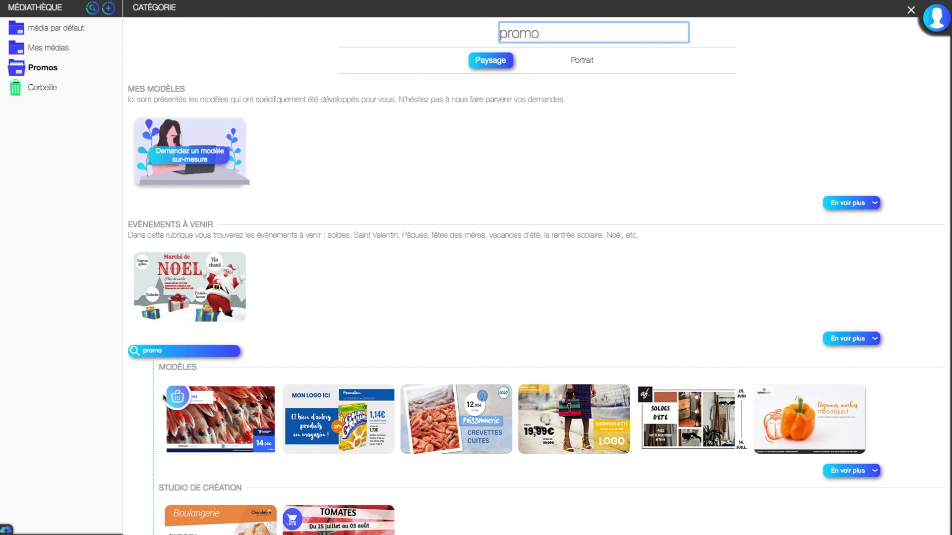
pyautogui.moveTo(171, 398)
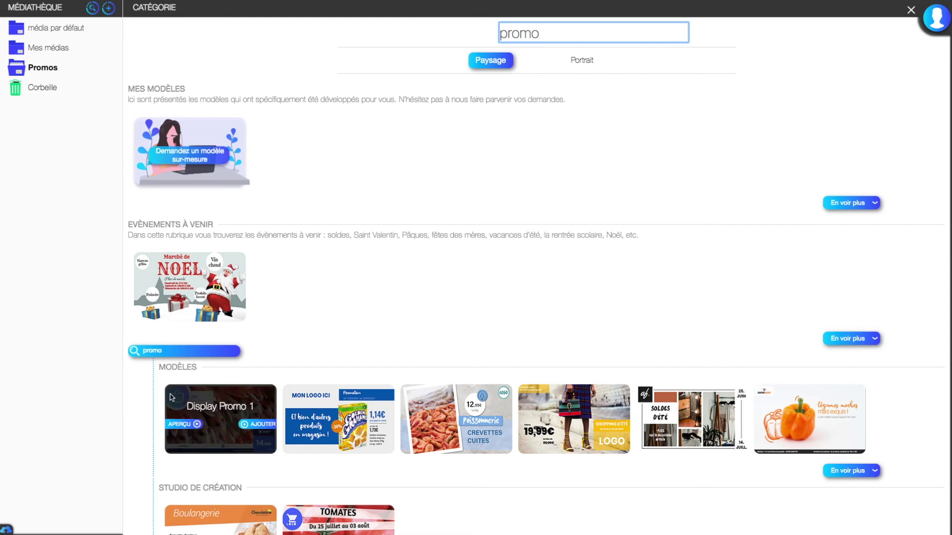
# Step: Create a Display Promo 1 media named 'Promo rayon boulangerie' with the pasted playlist ID and save it
pyautogui.click(246, 426)
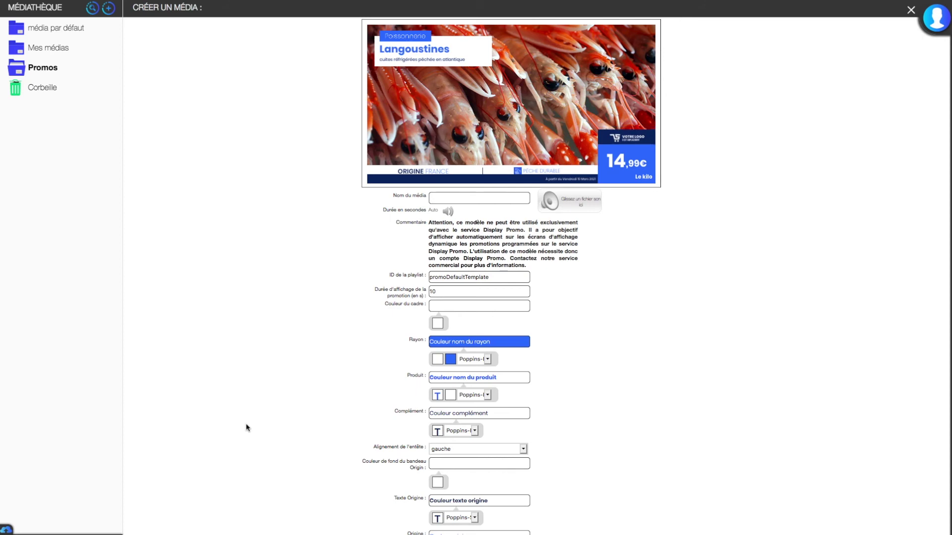
pyautogui.click(454, 197)
pyautogui.write('Rayon')
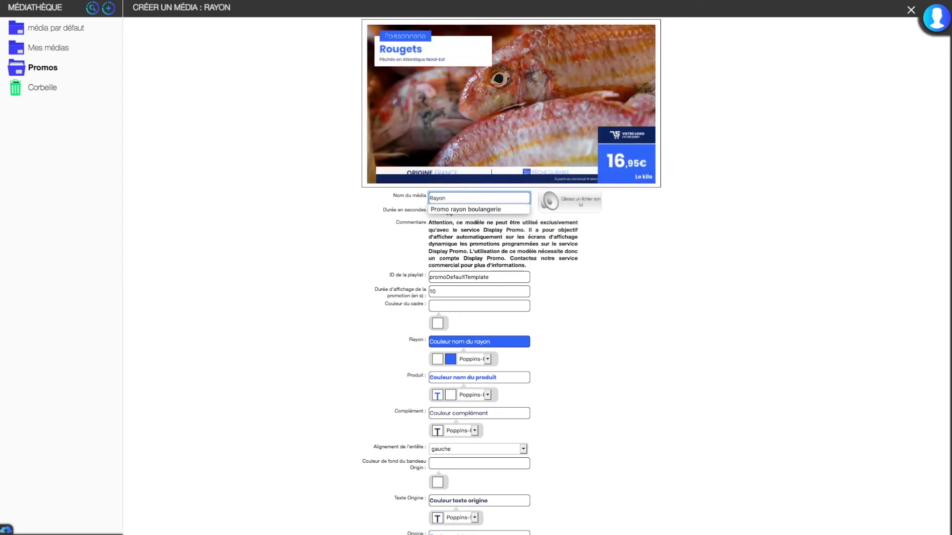
pyautogui.press('Down')
pyautogui.press('Tab')
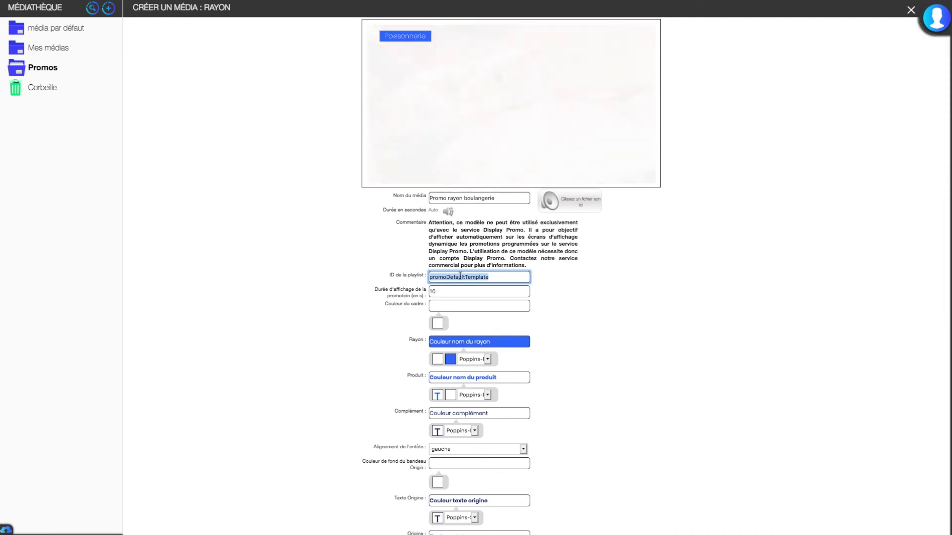
pyautogui.write('1ff545d780874f26f9e4dd9789e7156e')
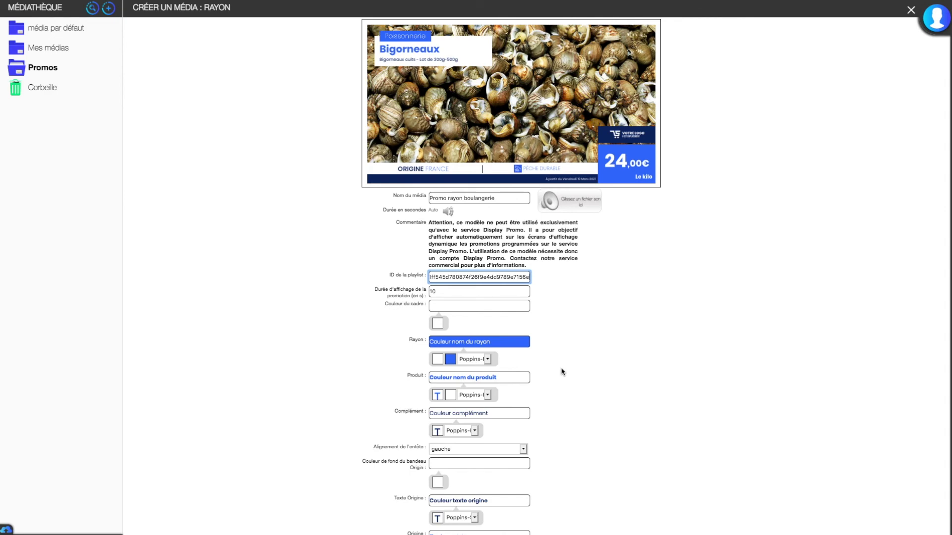
pyautogui.scroll(-3, 562, 372)
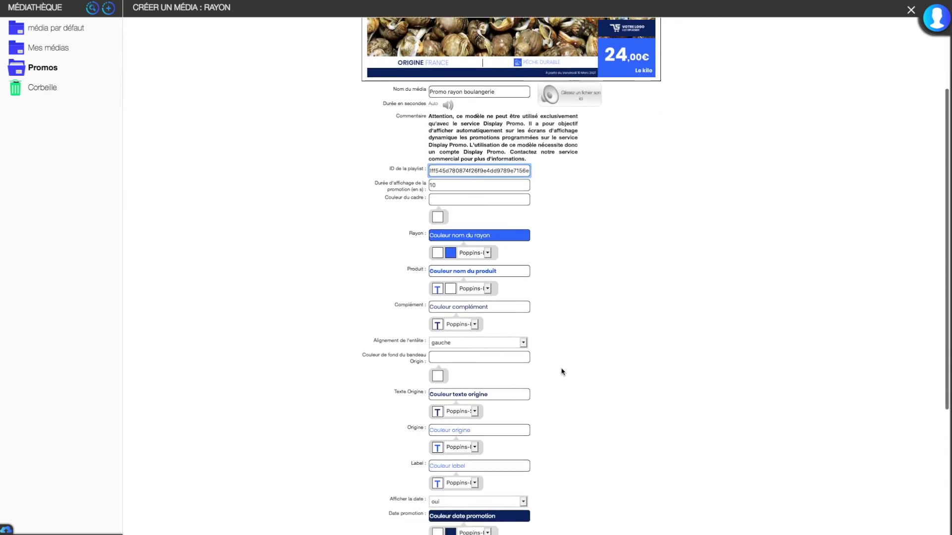
pyautogui.scroll(-5, 562, 372)
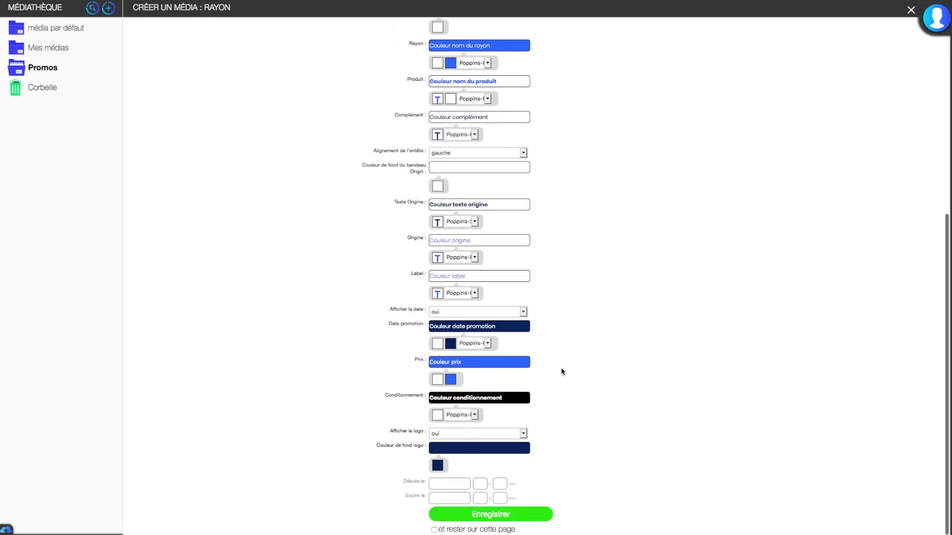
pyautogui.click(521, 515)
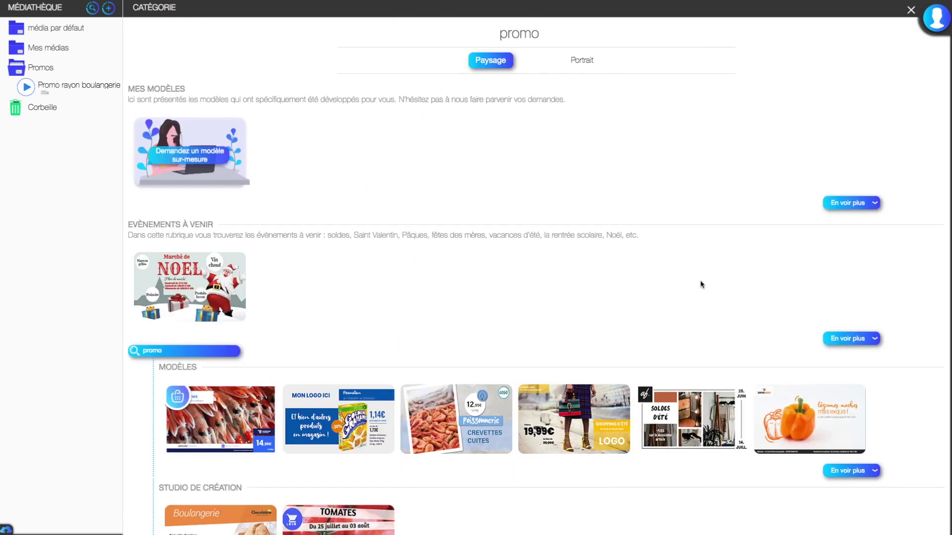
# Step: Preview Promo rayon boulangerie showing the Croissants 2=3 offer at 2,00€, then close the catalogue
pyautogui.click(27, 88)
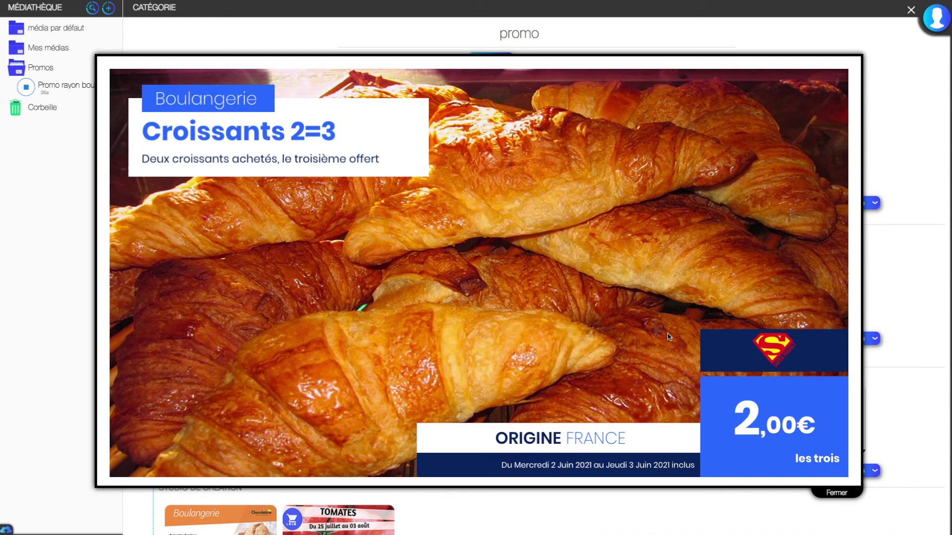
pyautogui.click(842, 496)
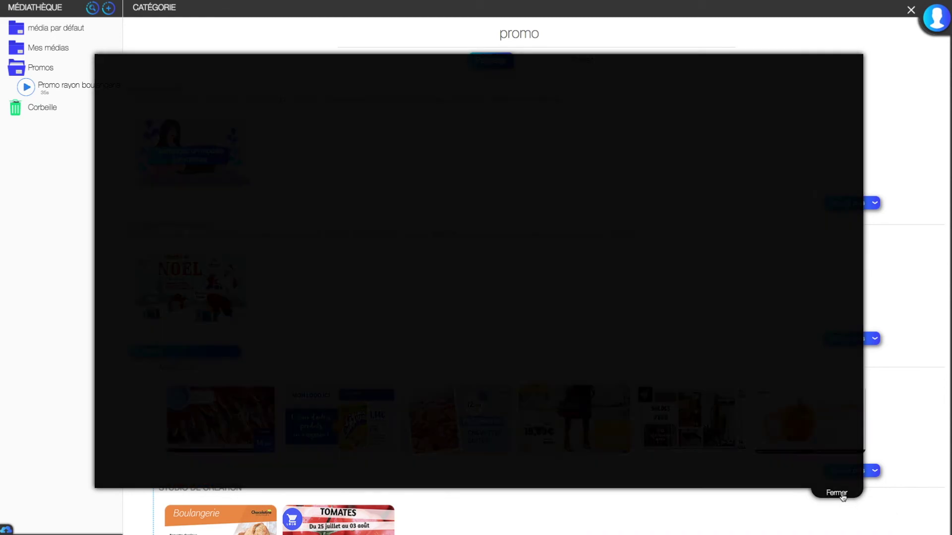
pyautogui.click(910, 11)
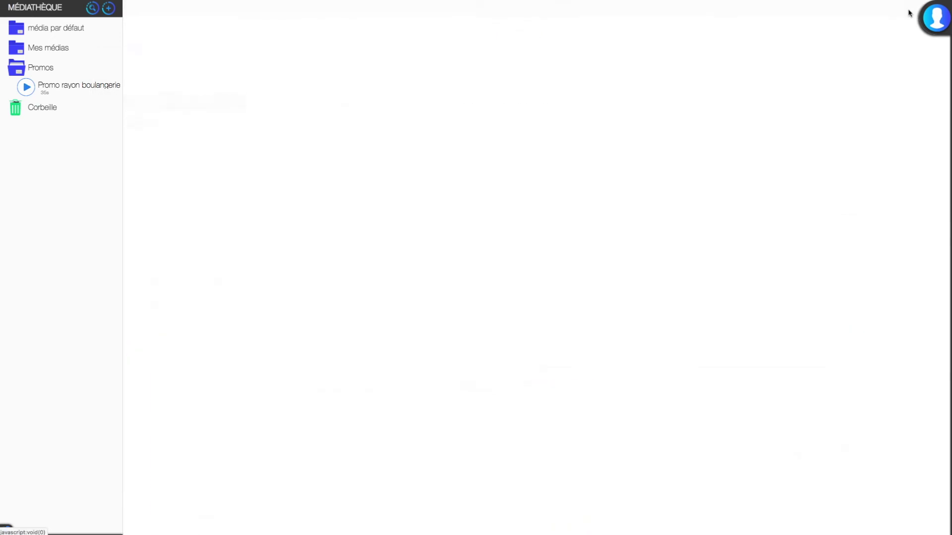
# Step: Place Promo rayon boulangerie on the Boulangerie screen's planning on Wednesday at 17 h
pyautogui.click(170, 28)
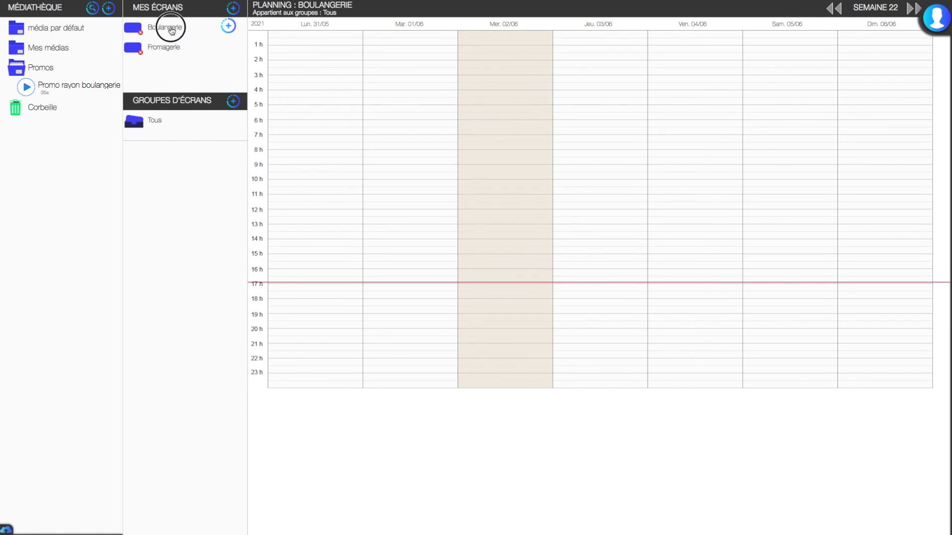
pyautogui.moveTo(26, 88); pyautogui.dragTo(482, 289)
pyautogui.click(480, 287)
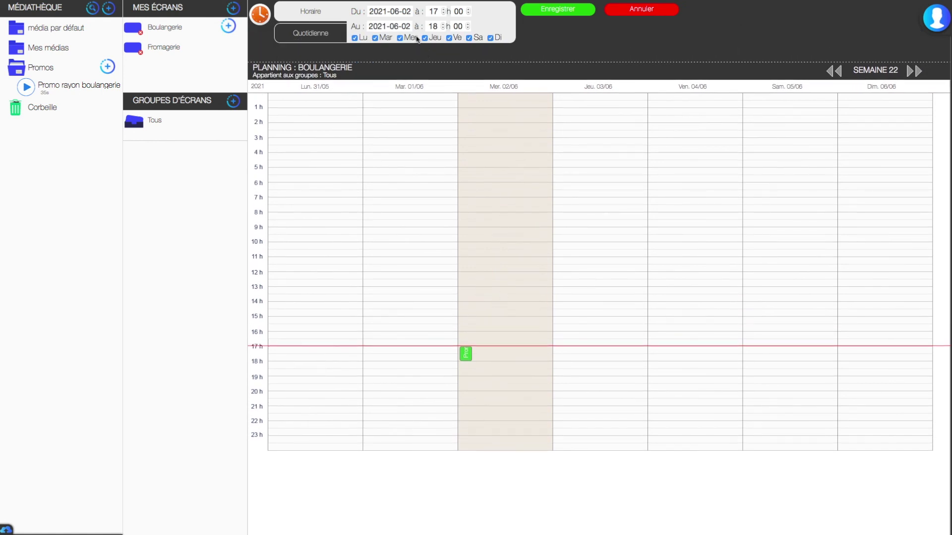
# Step: Set the promo's end date to 2050-06-30, save the schedule, and show the Fromagerie aisle
pyautogui.click(399, 26)
pyautogui.click(422, 120)
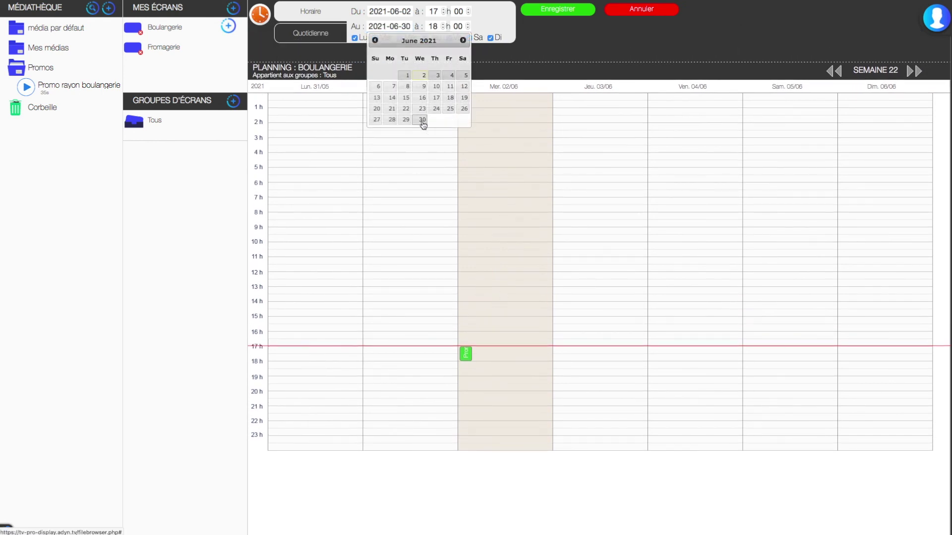
pyautogui.click(375, 26)
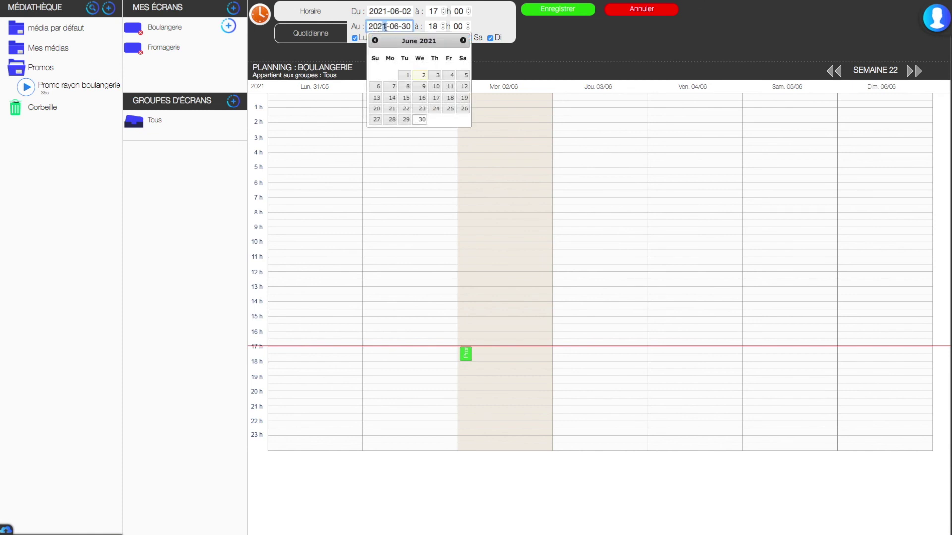
pyautogui.press('BackSpace')
pyautogui.press('BackSpace')
pyautogui.write('50')
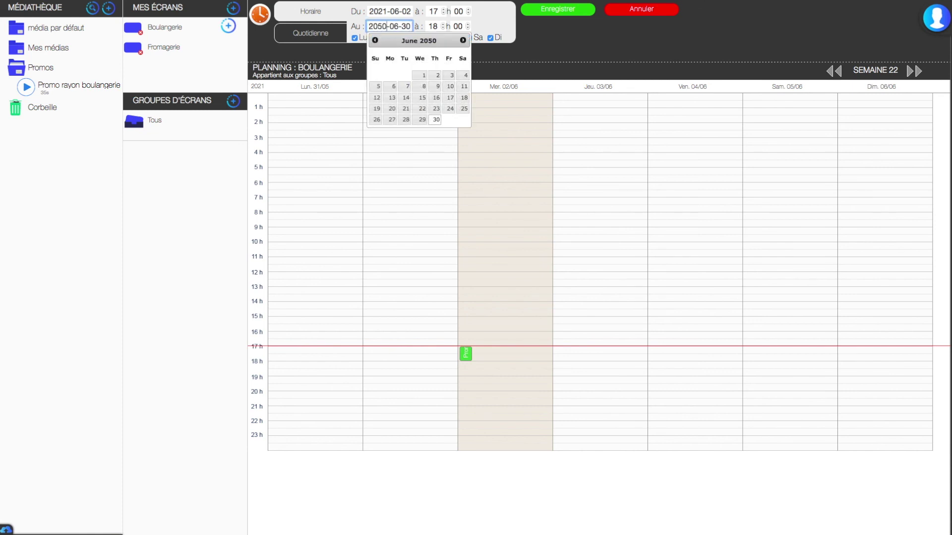
pyautogui.click(560, 12)
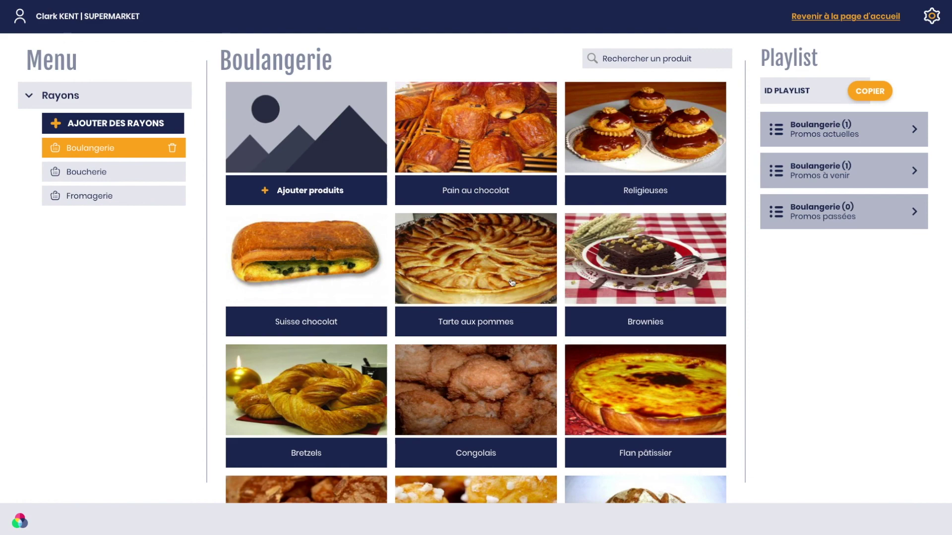
pyautogui.click(93, 178)
pyautogui.click(111, 197)
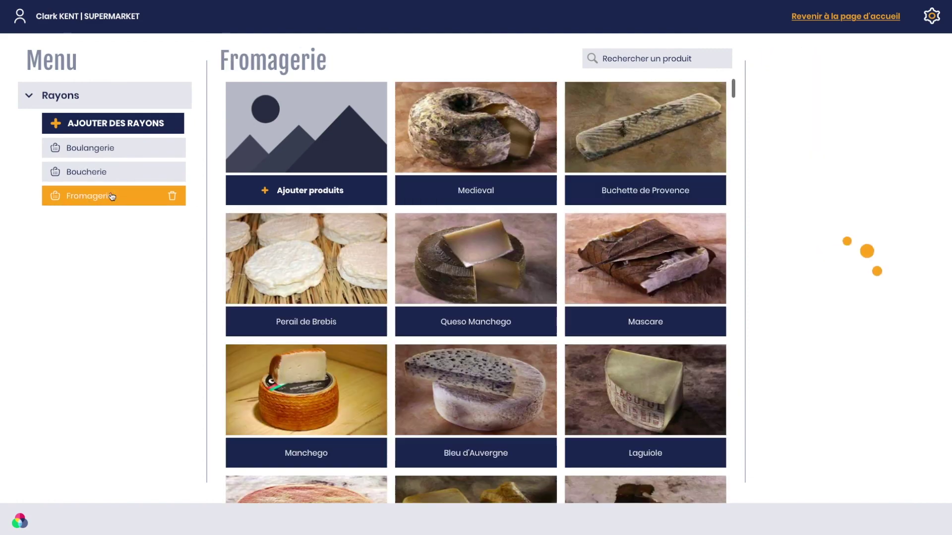